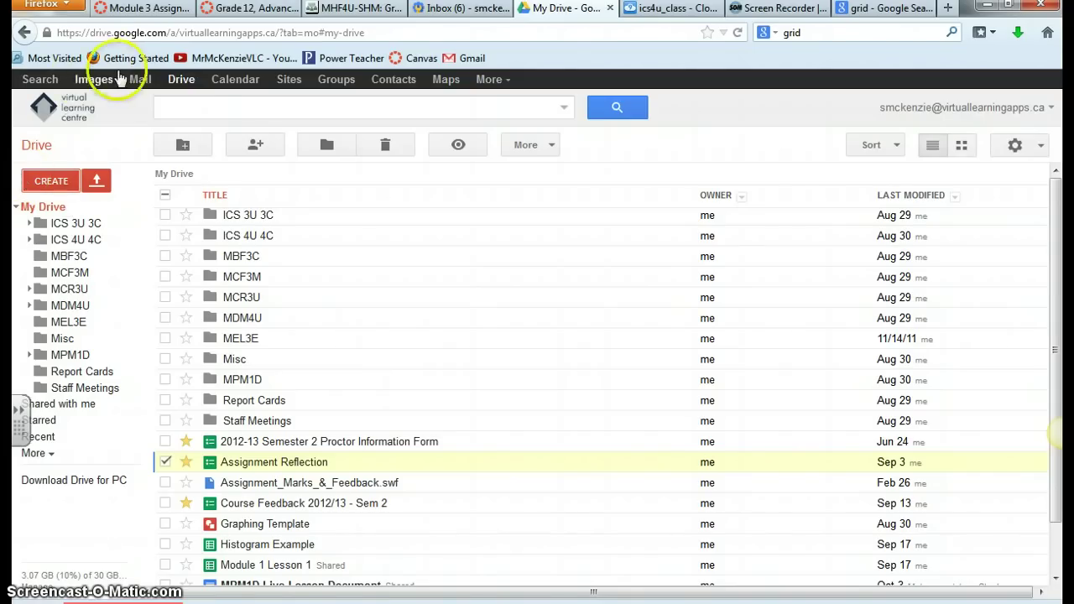
# Step: Create a new blank drawing from Google Drive's CREATE menu
pyautogui.click(52, 183)
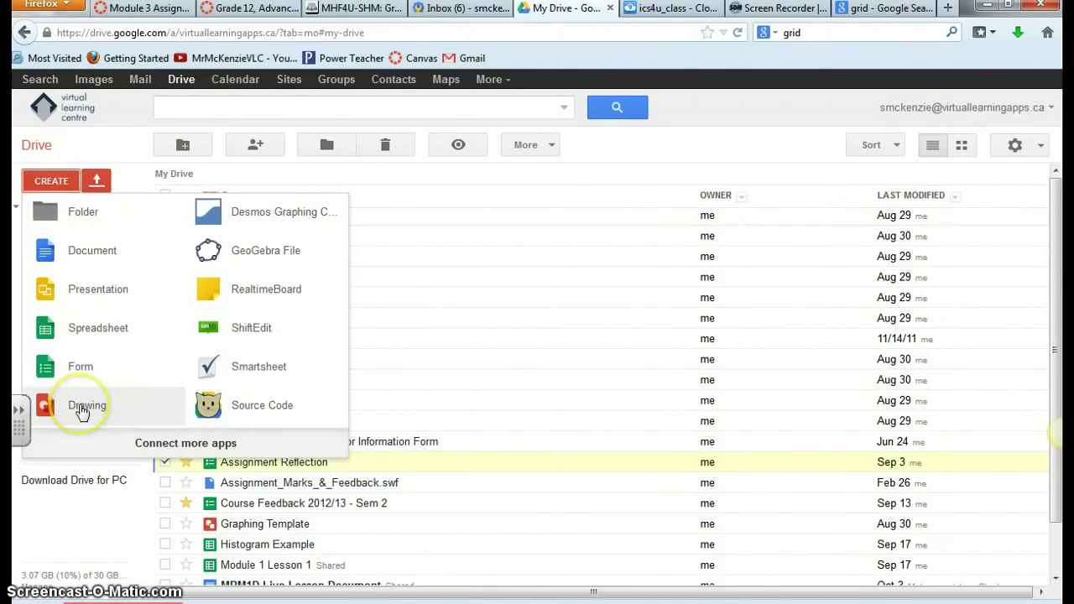
pyautogui.click(81, 408)
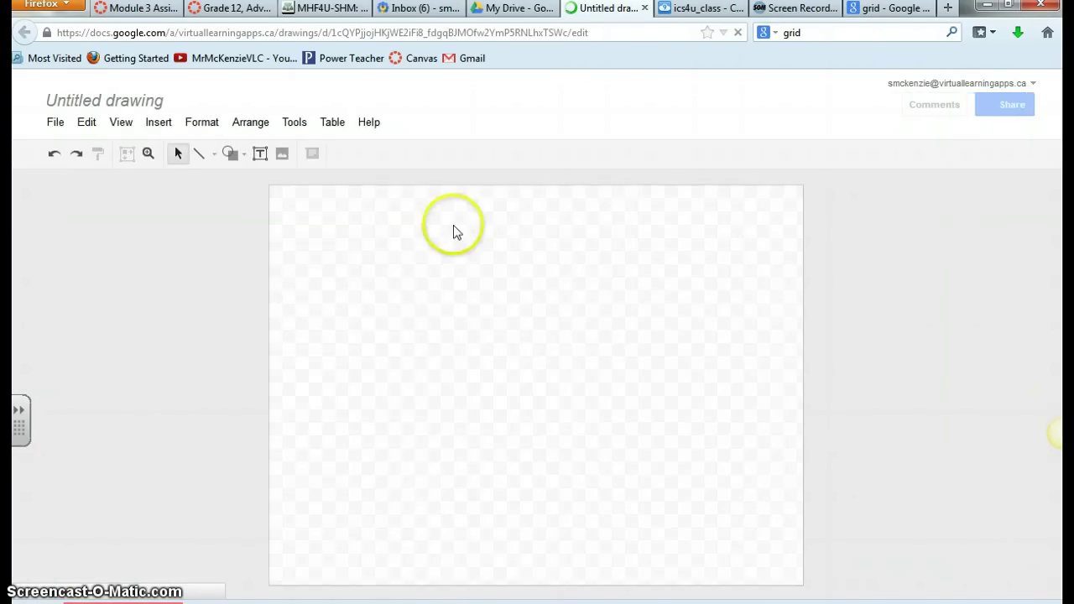
# Step: Preview the 'Blank Crossword Puzzle Grid - 21x21' image in the grid image results
pyautogui.click(873, 12)
pyautogui.scroll(2, 280, 269)
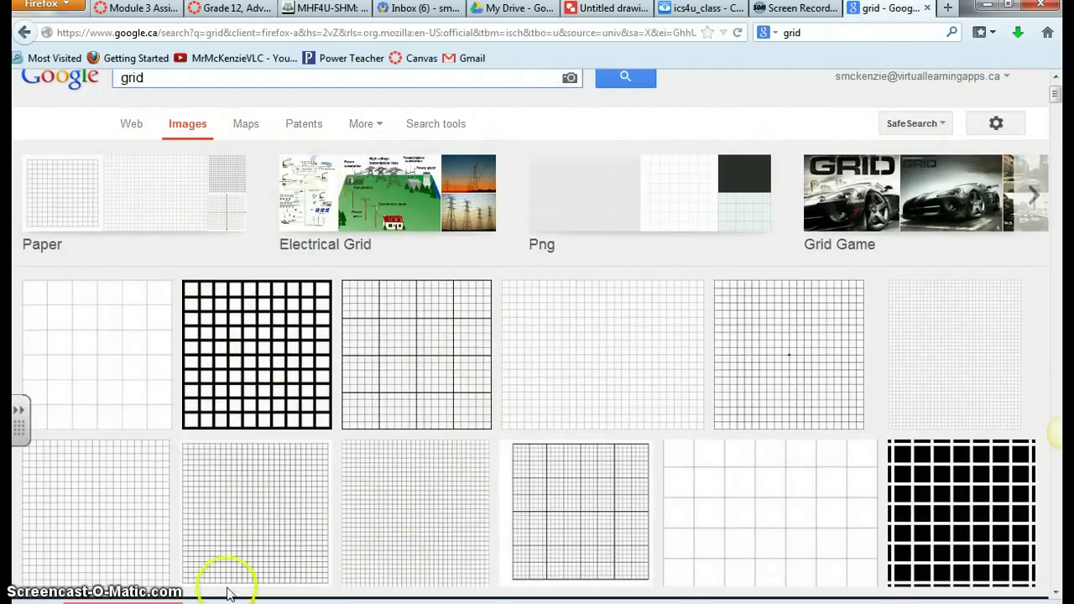
pyautogui.click(95, 517)
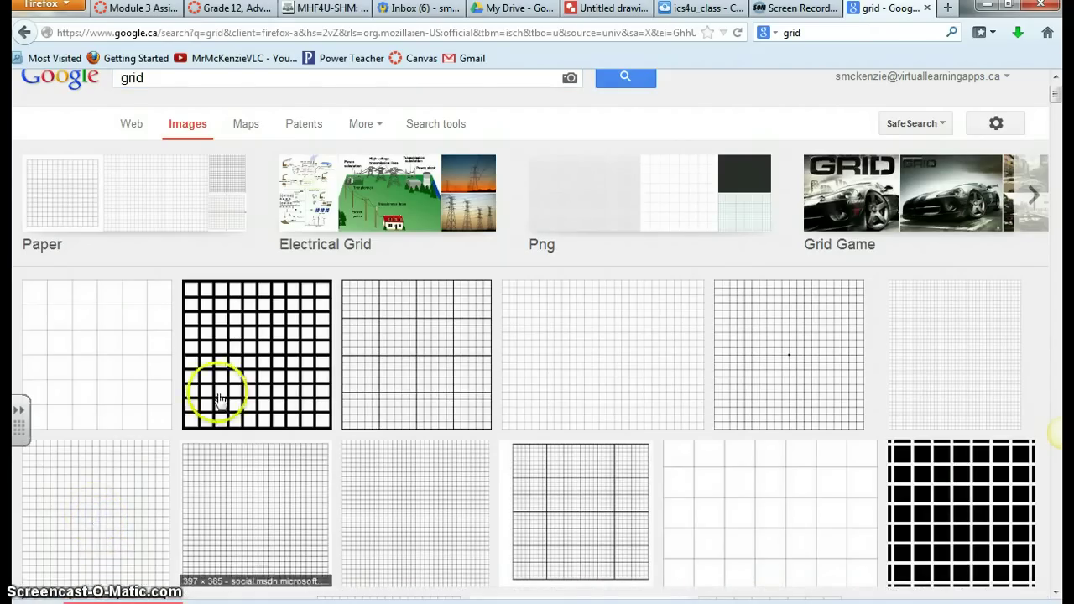
pyautogui.scroll(-5, 216, 395)
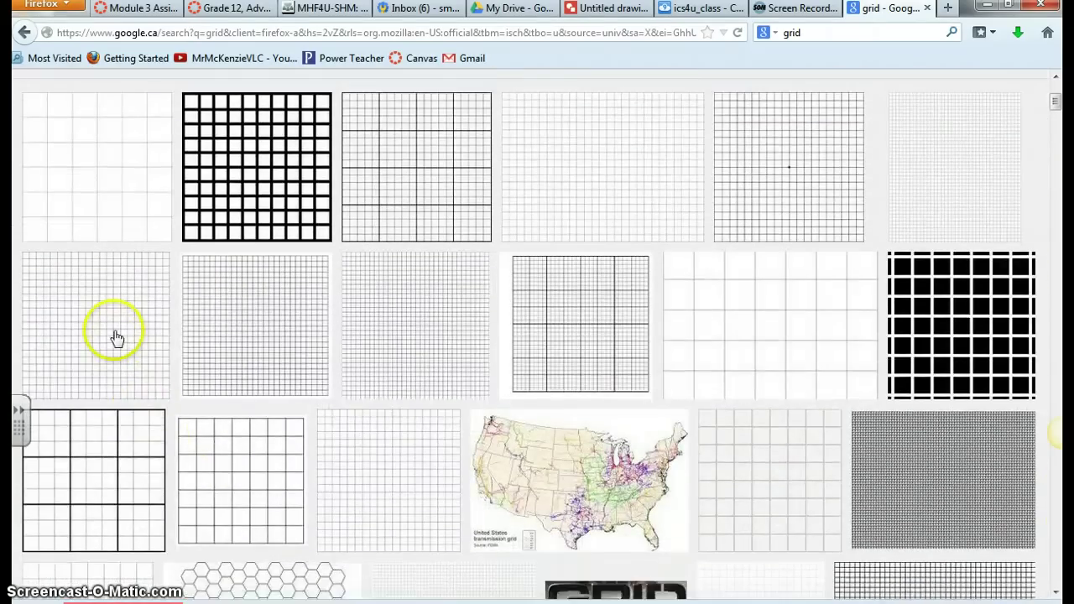
pyautogui.click(116, 338)
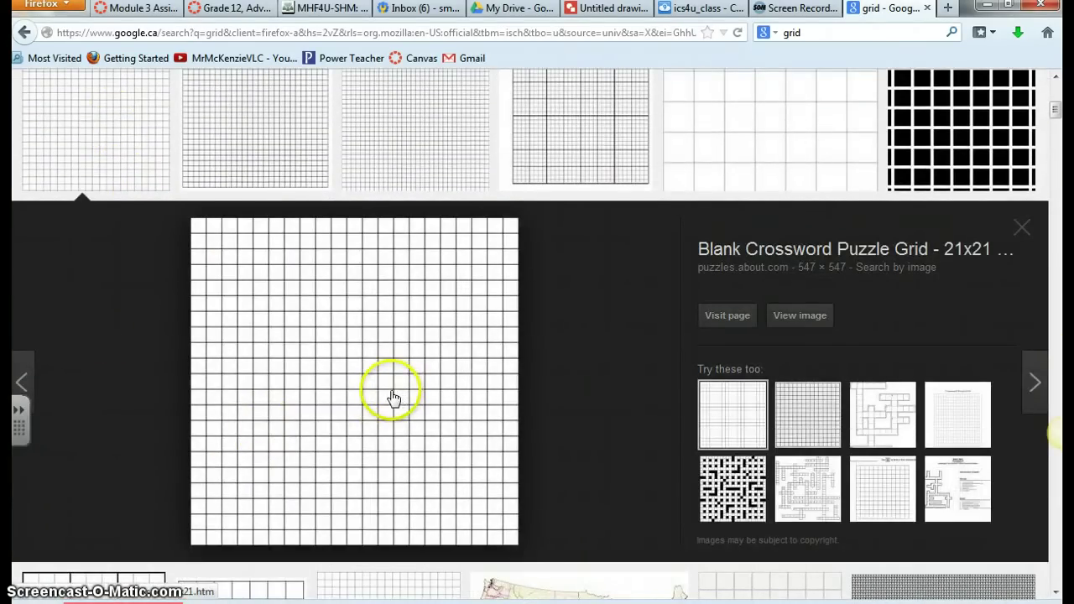
# Step: Drop the crossword grid image onto the drawing canvas, move it top-left and enlarge it
pyautogui.moveTo(393, 391)
pyautogui.mouseDown()
pyautogui.moveTo(587, 33)
pyautogui.moveTo(609, 21)
pyautogui.mouseUp()
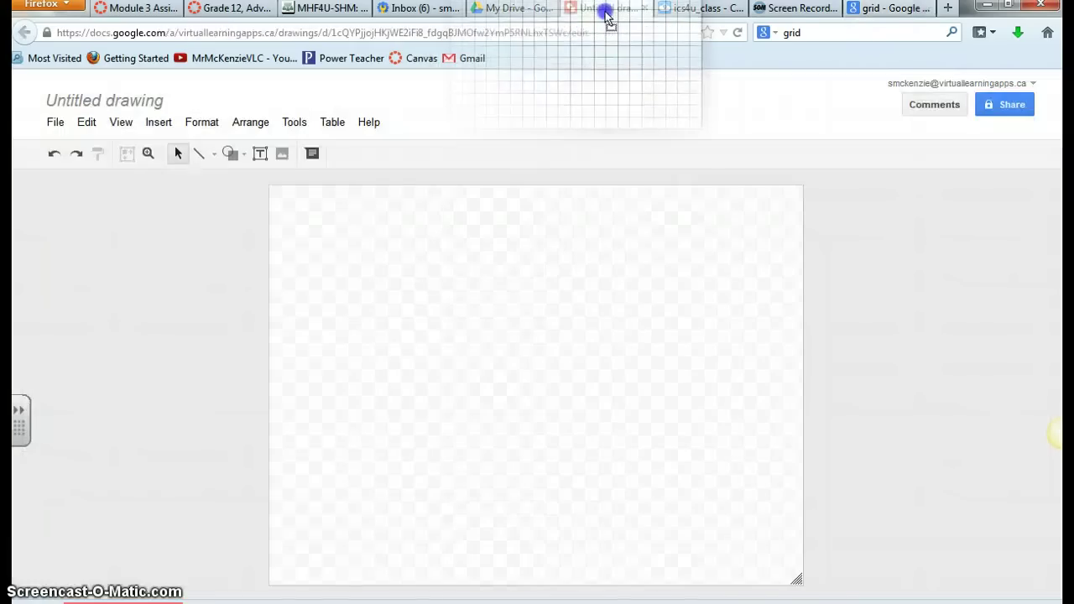
pyautogui.moveTo(603, 66); pyautogui.dragTo(583, 388)
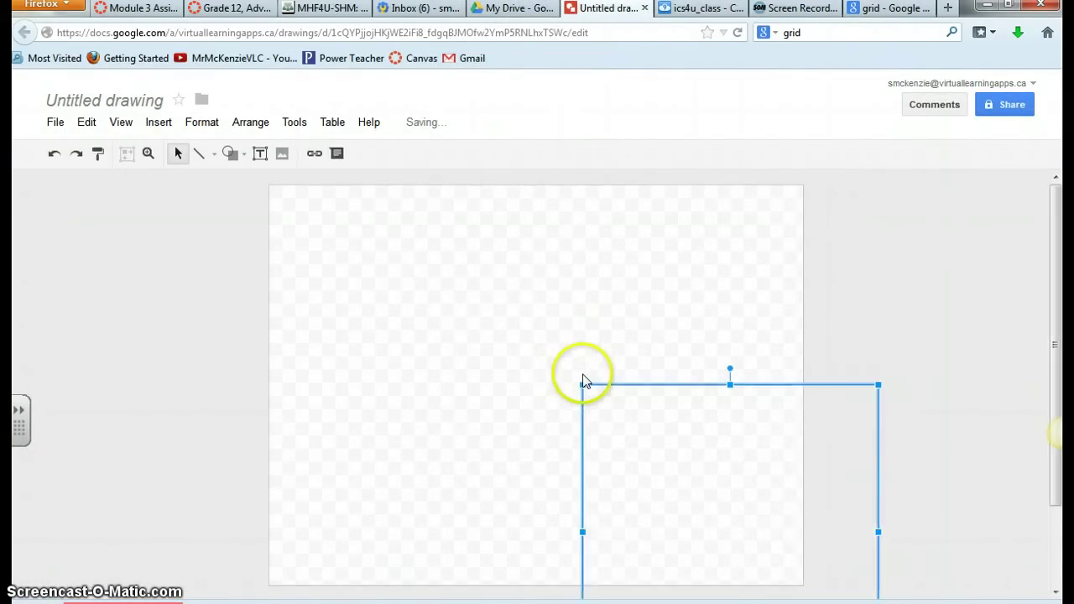
pyautogui.moveTo(677, 441); pyautogui.dragTo(485, 317)
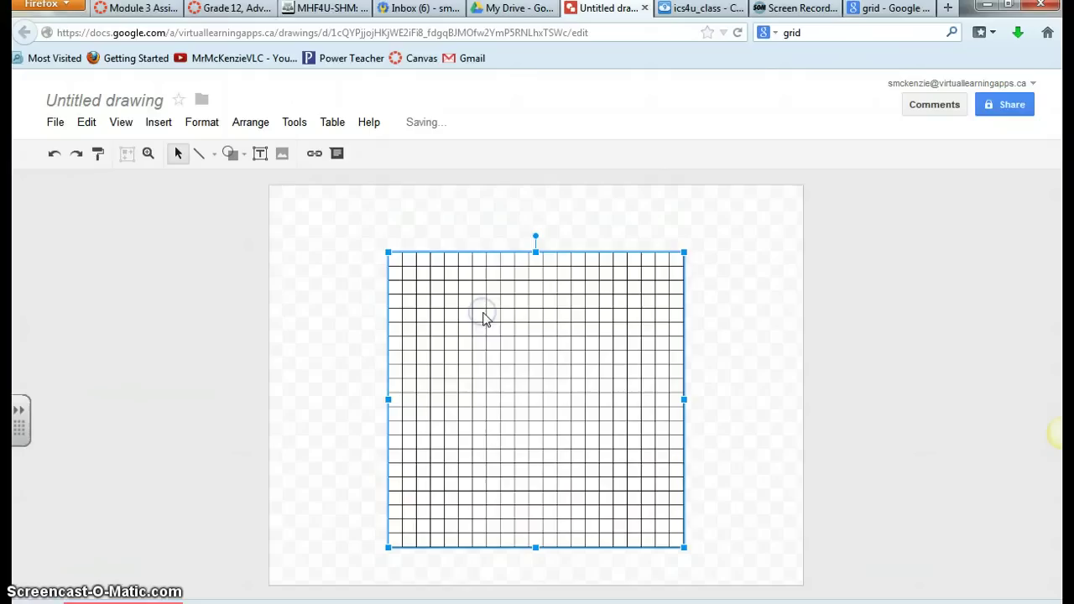
pyautogui.click(515, 395)
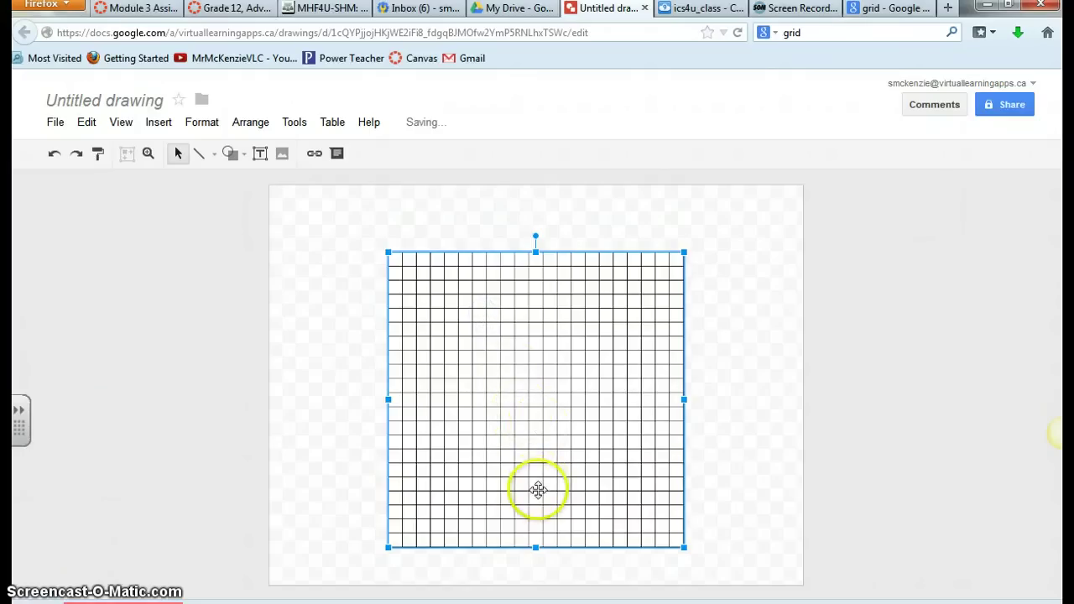
pyautogui.moveTo(542, 470); pyautogui.dragTo(506, 439)
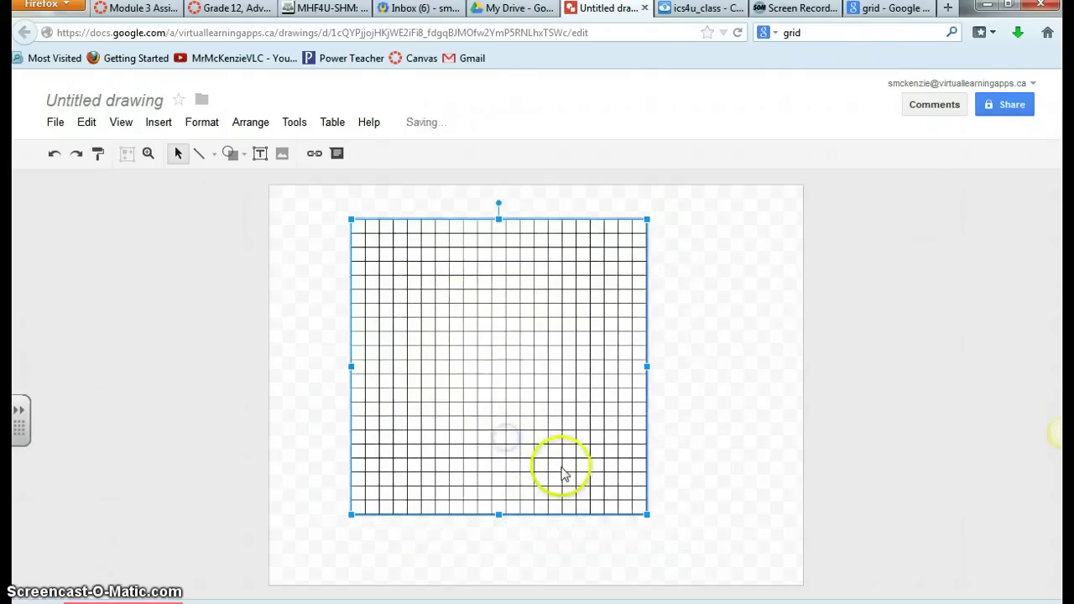
pyautogui.moveTo(647, 514); pyautogui.dragTo(697, 565)
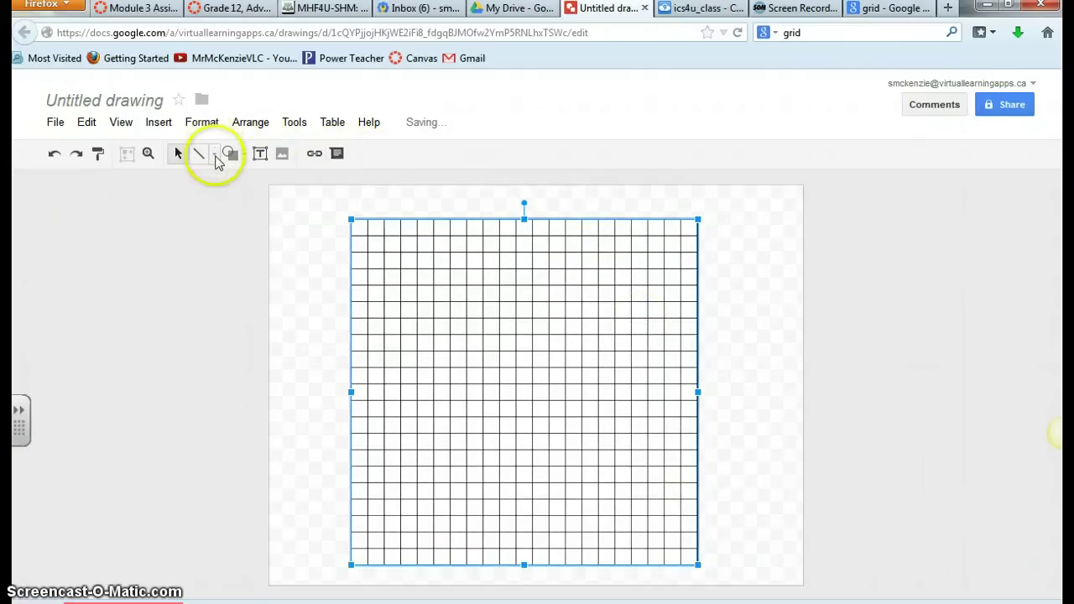
# Step: Draw straight x-axis and y-axis lines crossing through the grid's centre
pyautogui.click(215, 155)
pyautogui.click(216, 158)
pyautogui.click(215, 158)
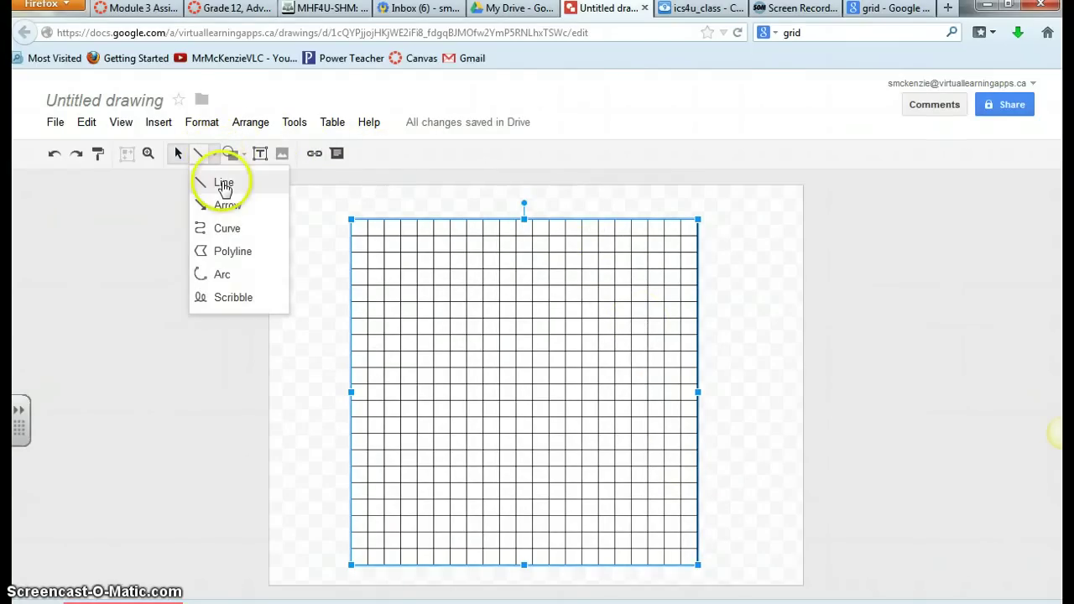
pyautogui.click(221, 181)
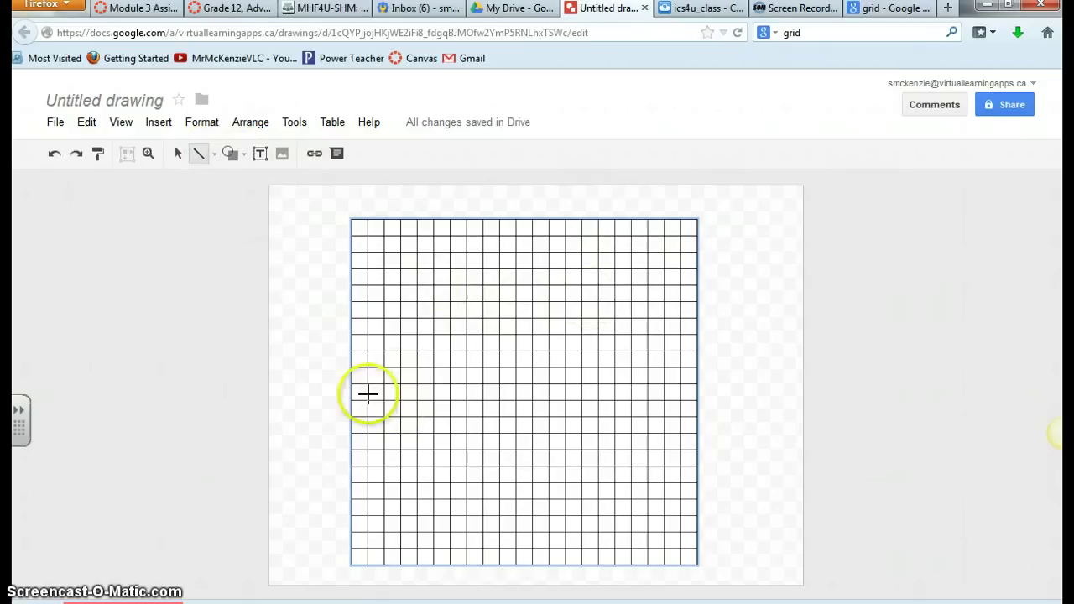
pyautogui.moveTo(355, 384); pyautogui.dragTo(692, 384)
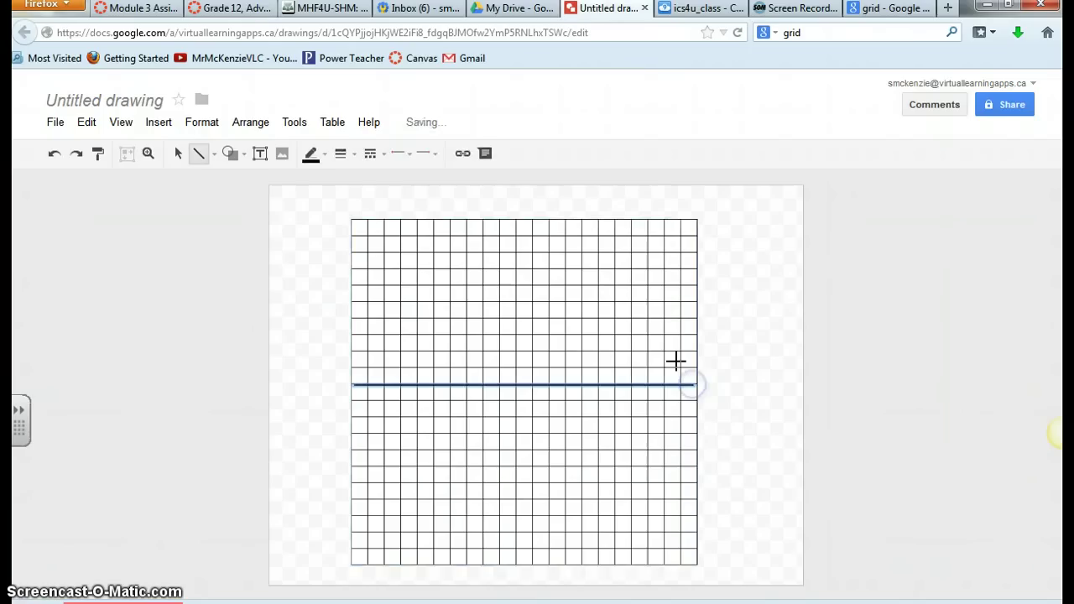
pyautogui.moveTo(532, 220); pyautogui.dragTo(532, 558)
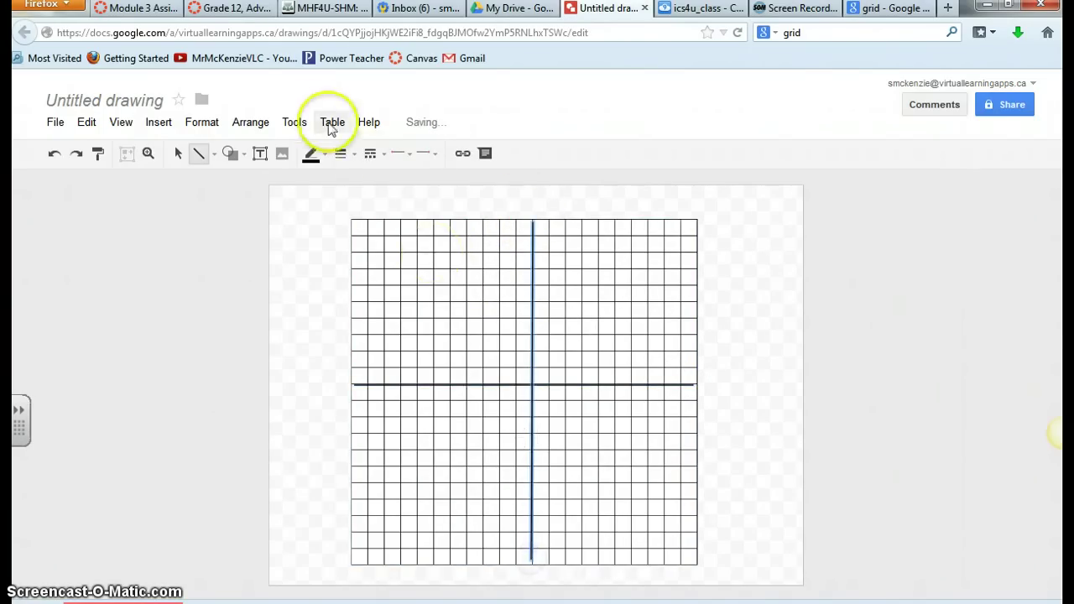
# Step: Set the vertical axis line weight to 4px
pyautogui.click(356, 158)
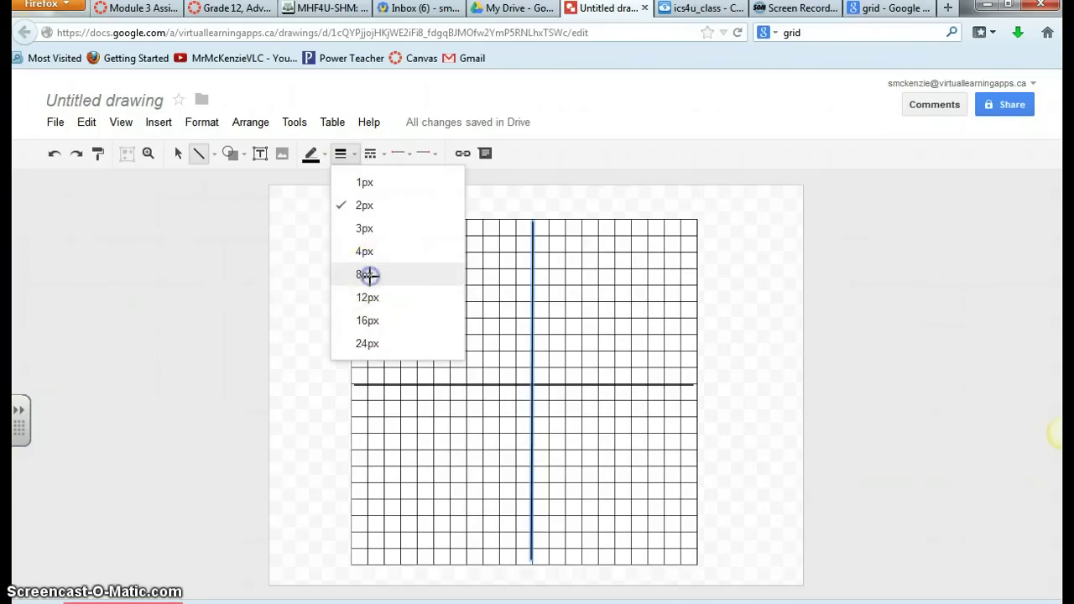
pyautogui.click(366, 277)
pyautogui.click(356, 158)
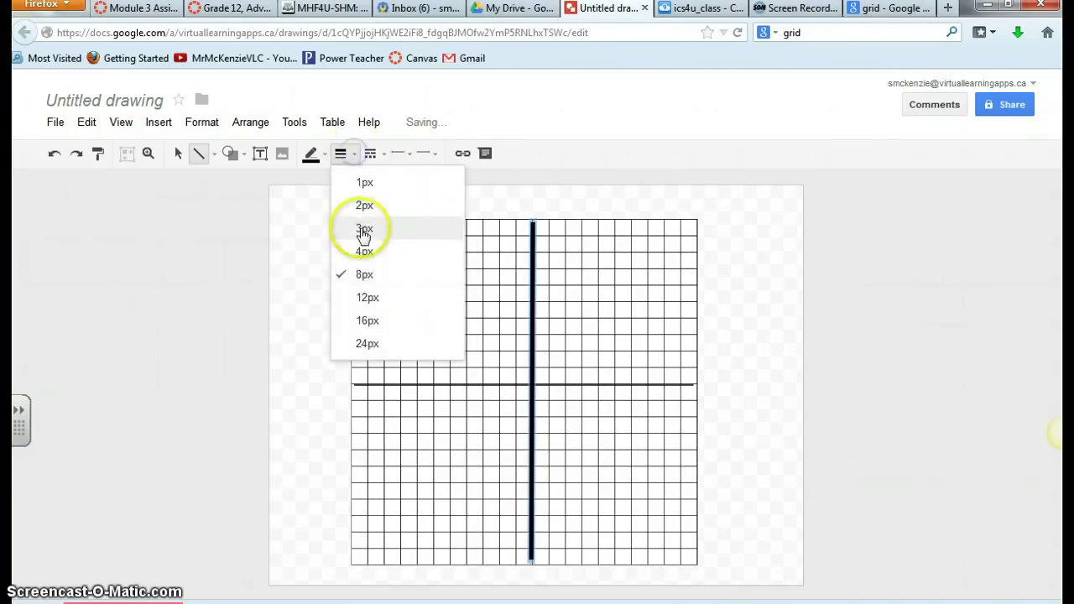
pyautogui.click(361, 249)
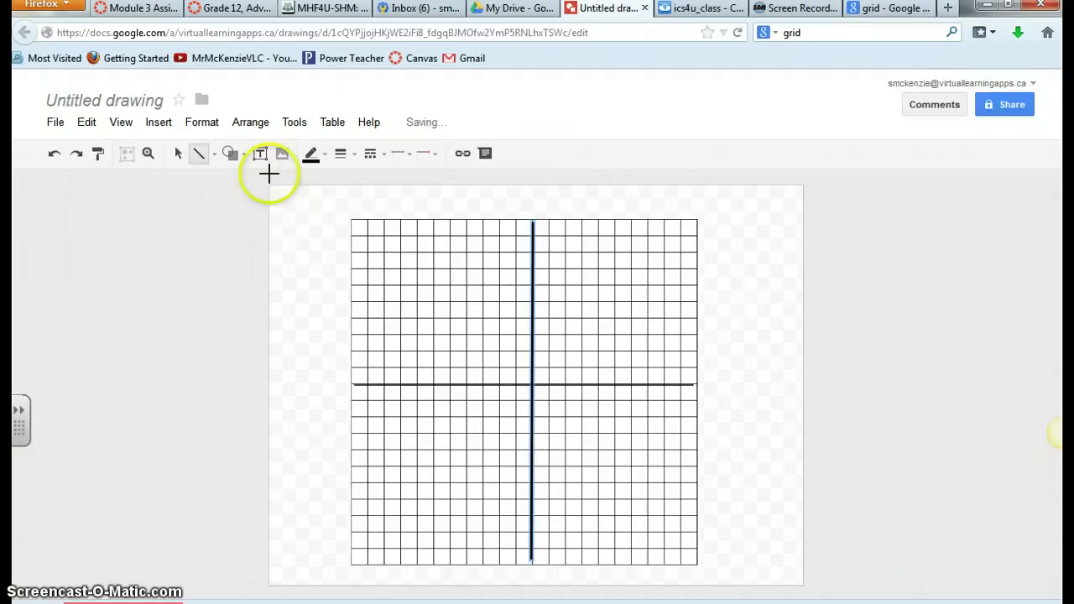
# Step: Make the horizontal axis line 3px thick
pyautogui.click(178, 154)
pyautogui.click(458, 382)
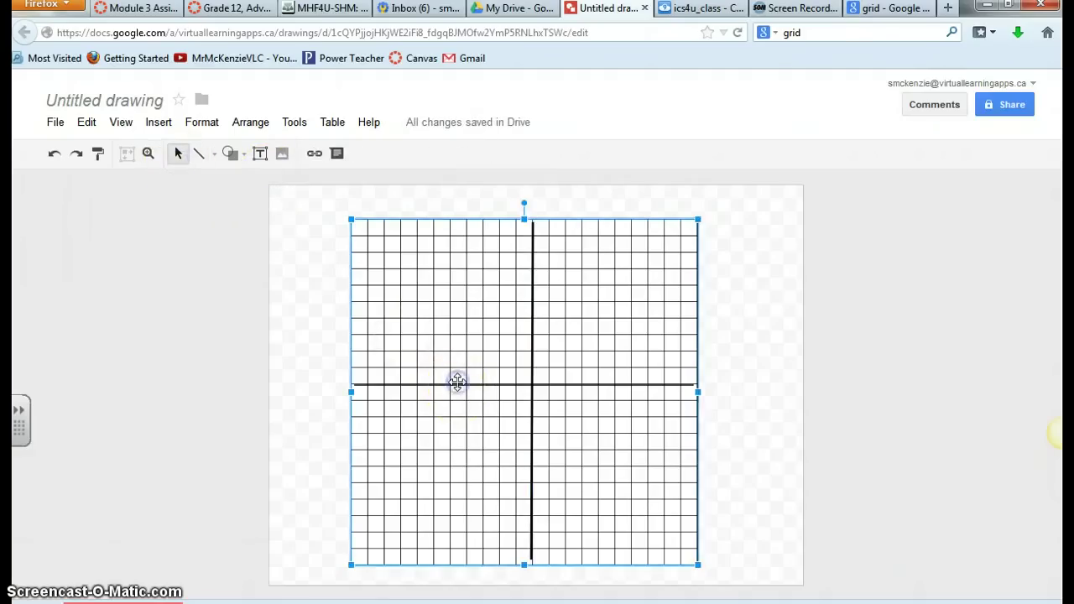
pyautogui.click(455, 384)
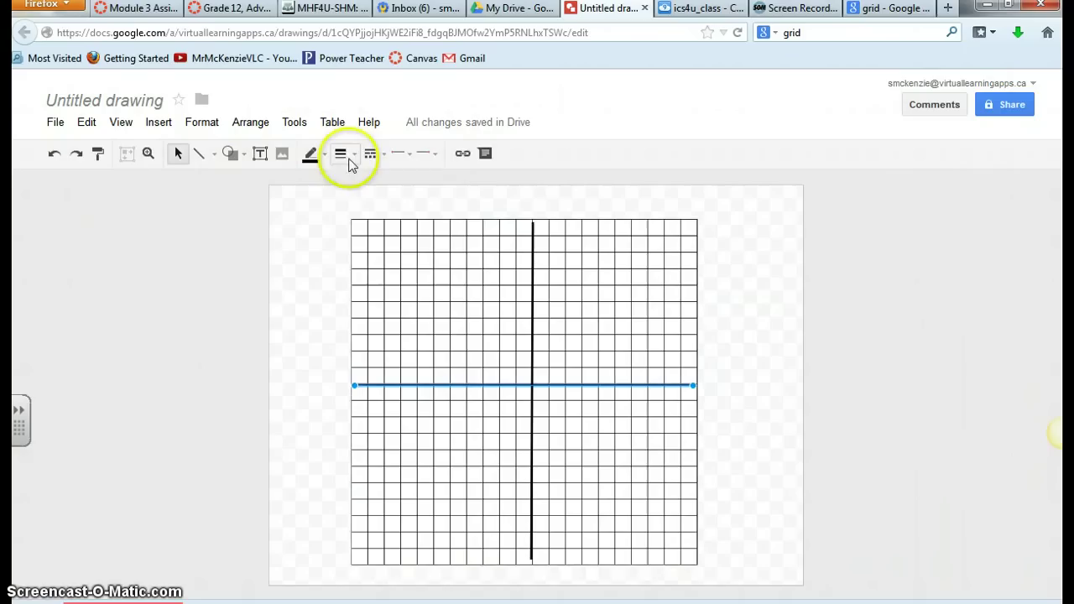
pyautogui.click(353, 157)
pyautogui.click(360, 229)
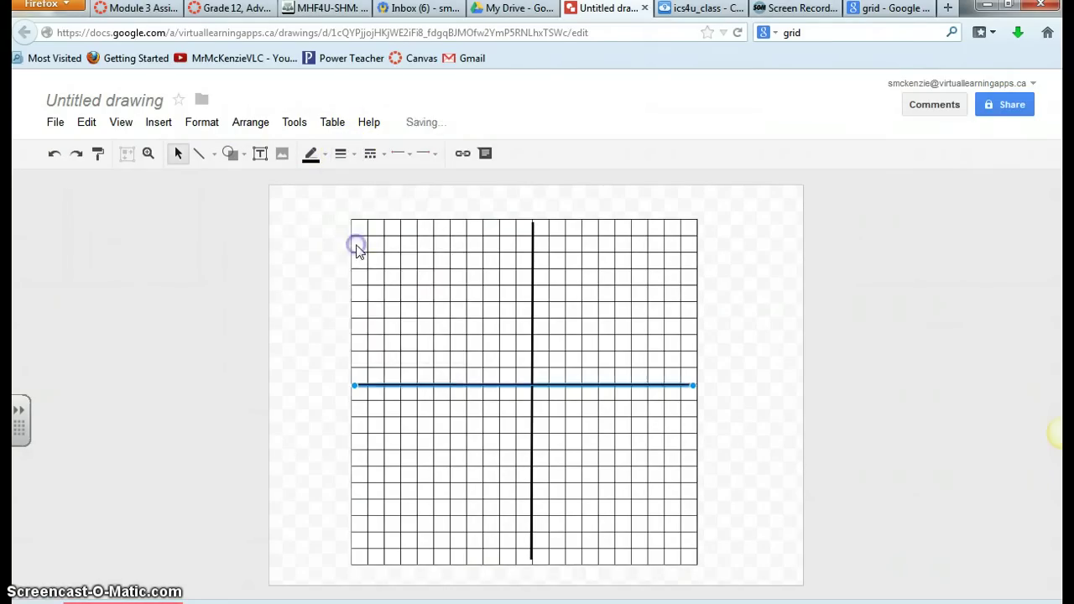
pyautogui.click(306, 293)
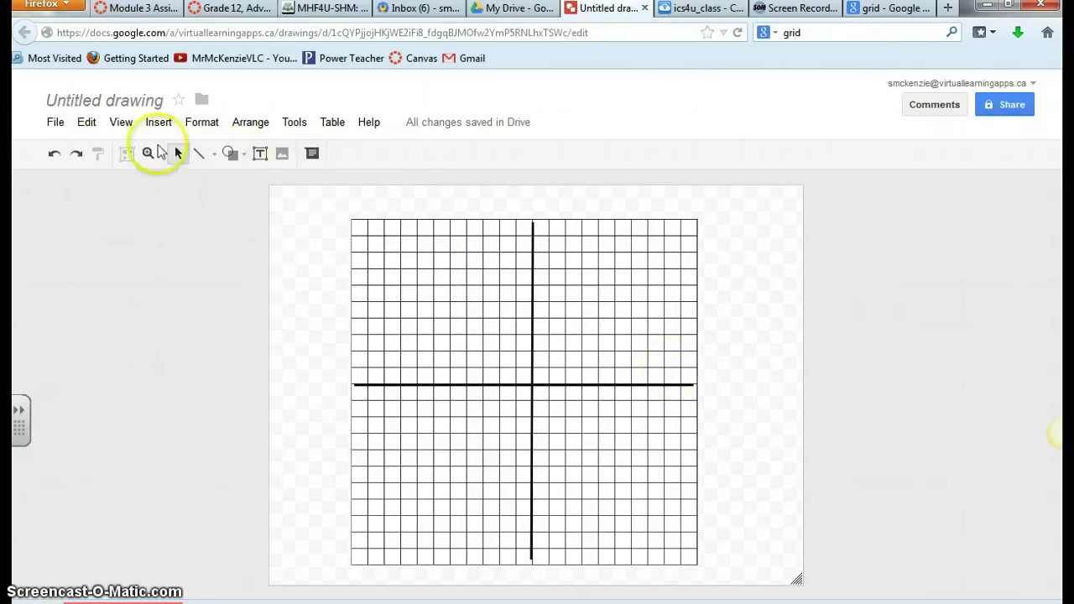
# Step: Add the x label text box at the right end of the x-axis
pyautogui.click(260, 156)
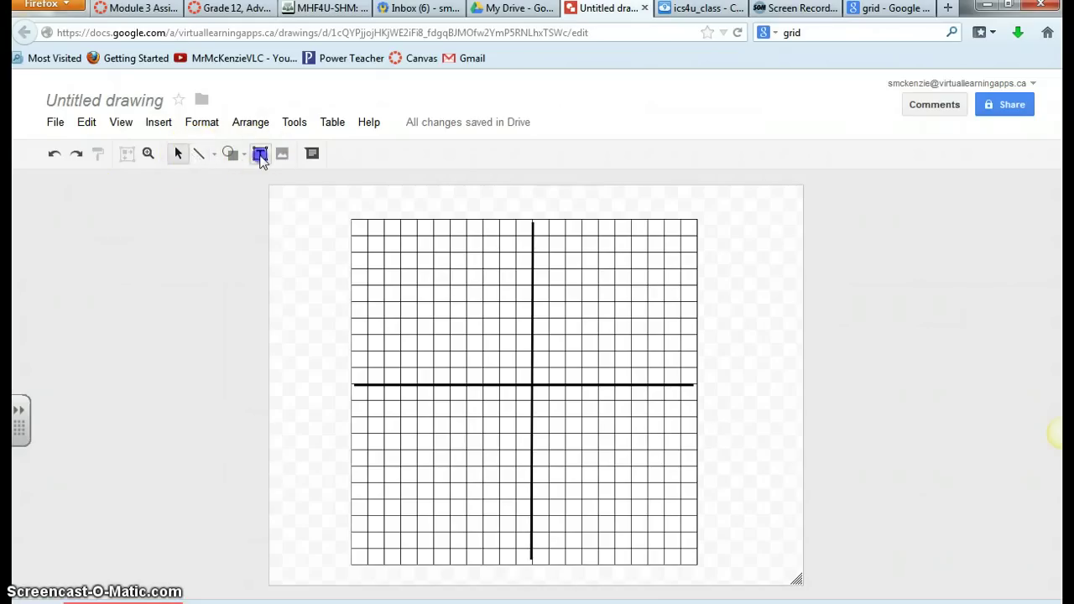
pyautogui.click(706, 387)
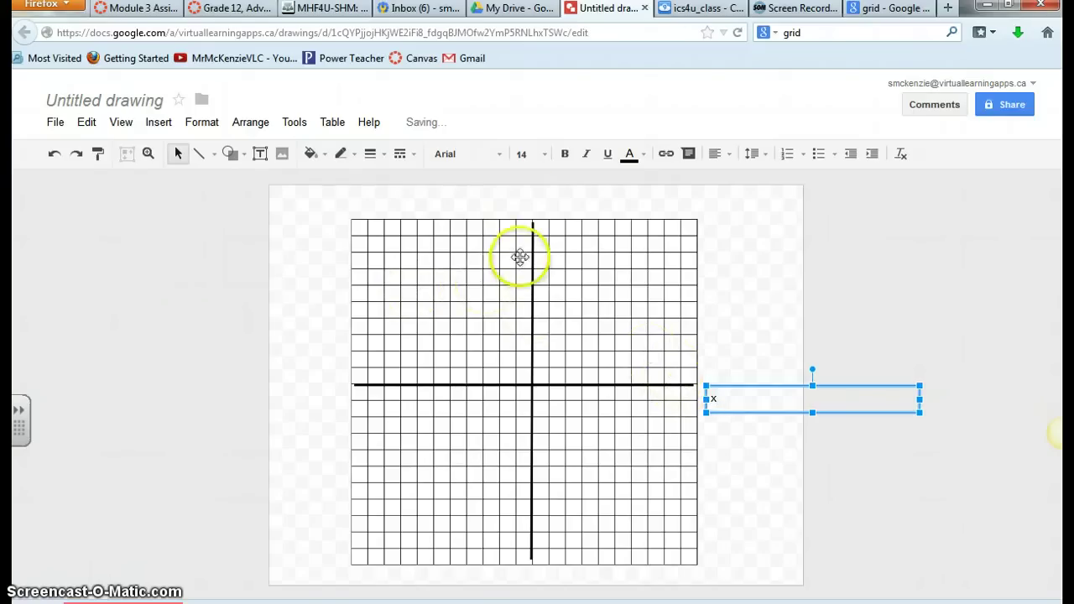
pyautogui.click(538, 210)
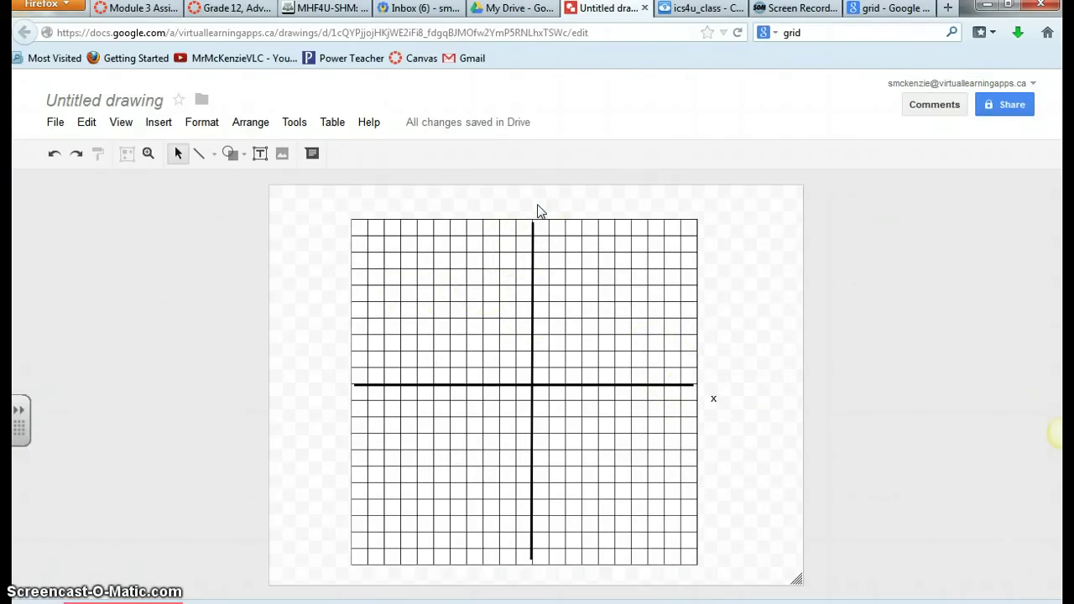
pyautogui.click(540, 220)
pyautogui.click(539, 206)
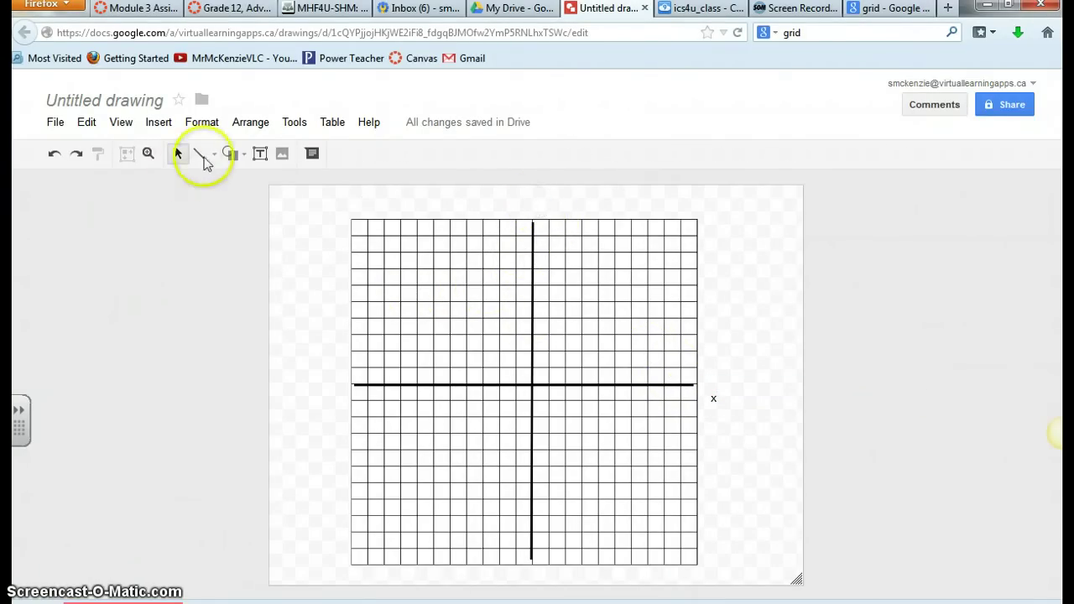
# Step: Add a 'y' label above the y-axis and align the x label at the axis end
pyautogui.click(259, 152)
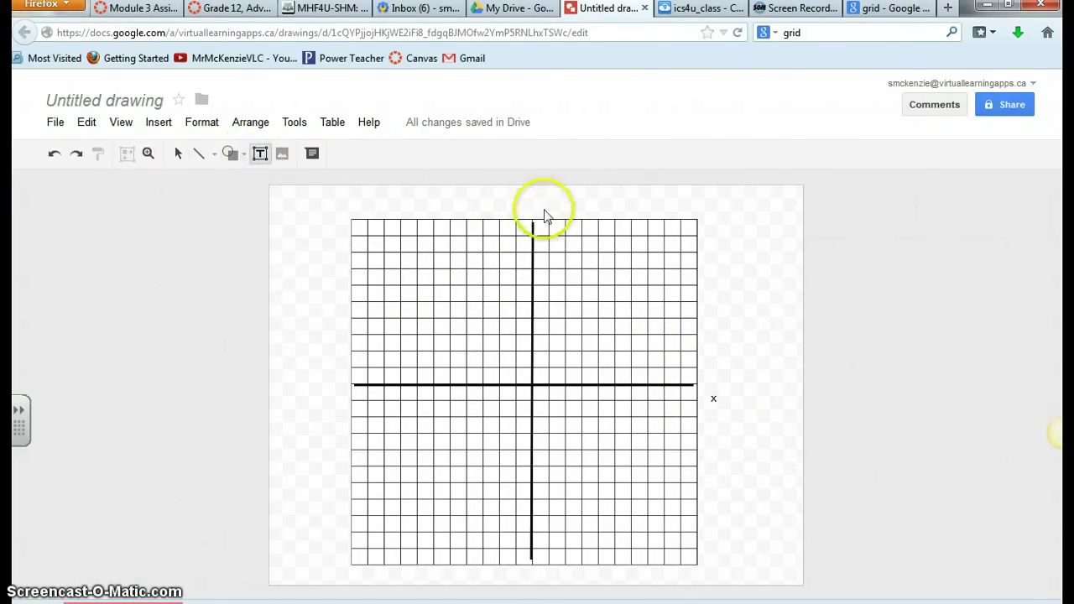
pyautogui.moveTo(538, 204); pyautogui.dragTo(752, 230)
pyautogui.write('y')
pyautogui.click(739, 312)
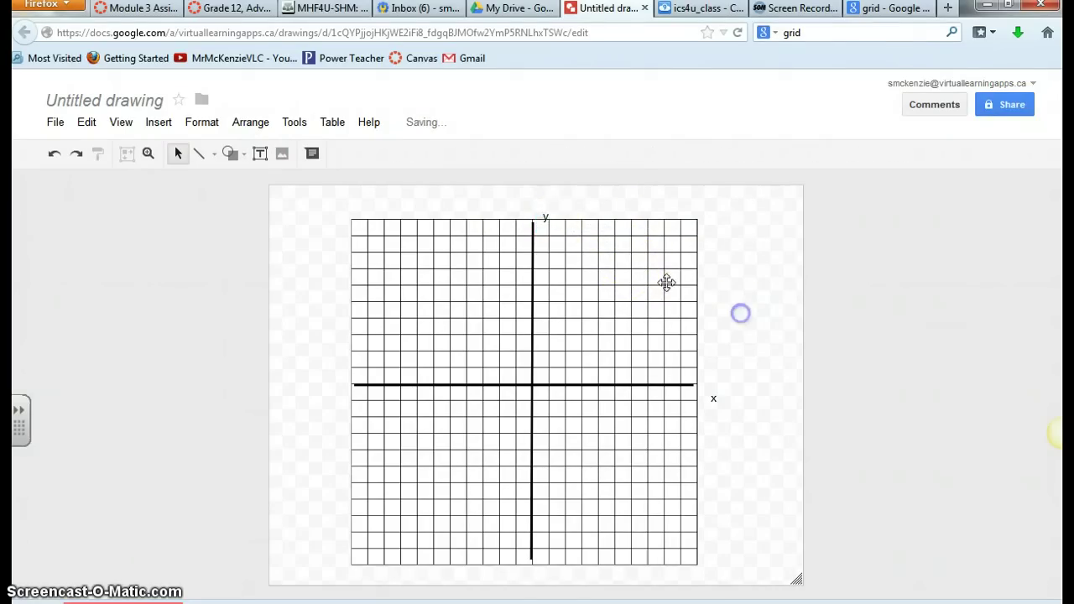
pyautogui.click(546, 213)
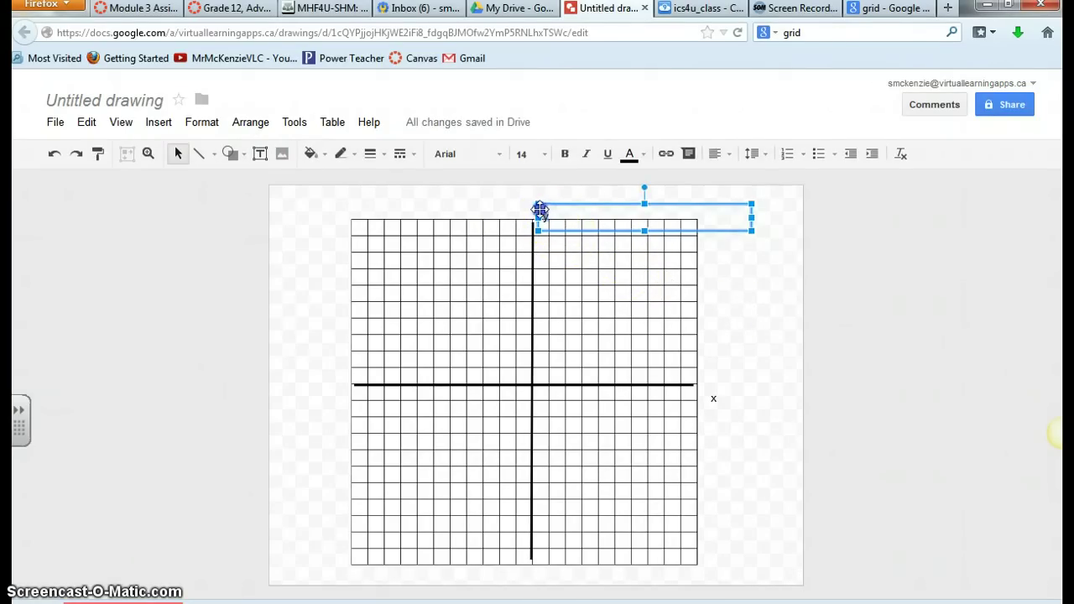
pyautogui.moveTo(540, 210); pyautogui.dragTo(528, 201)
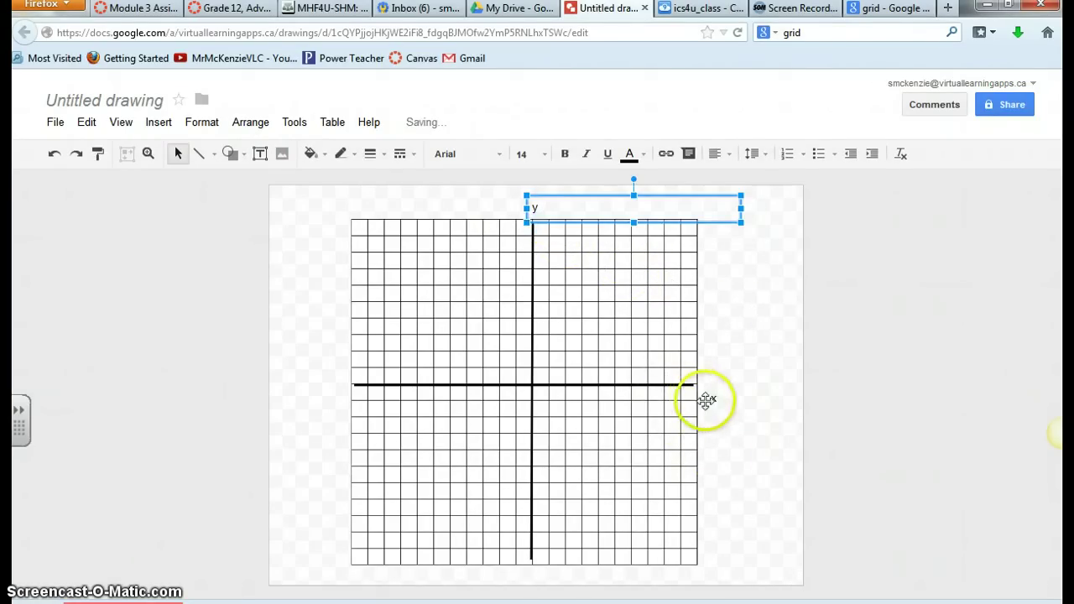
pyautogui.click(710, 399)
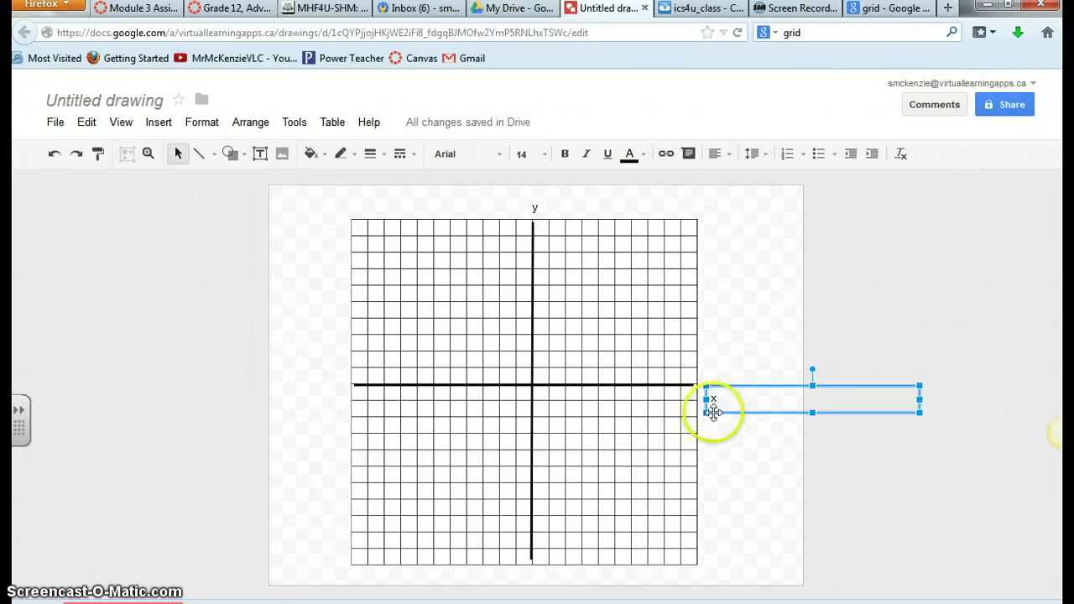
pyautogui.moveTo(712, 412); pyautogui.dragTo(704, 399)
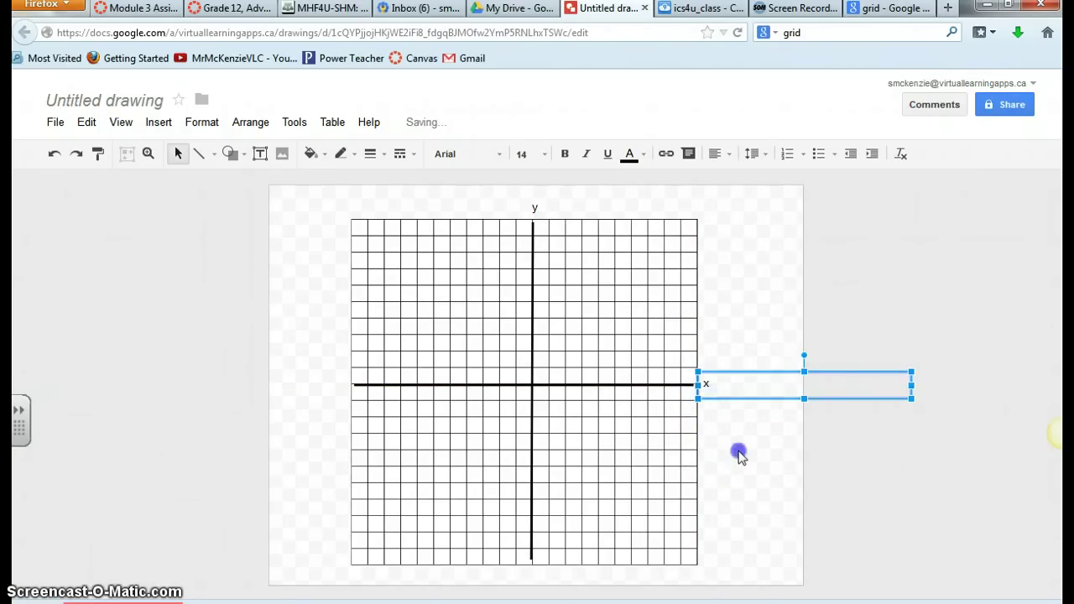
pyautogui.click(739, 455)
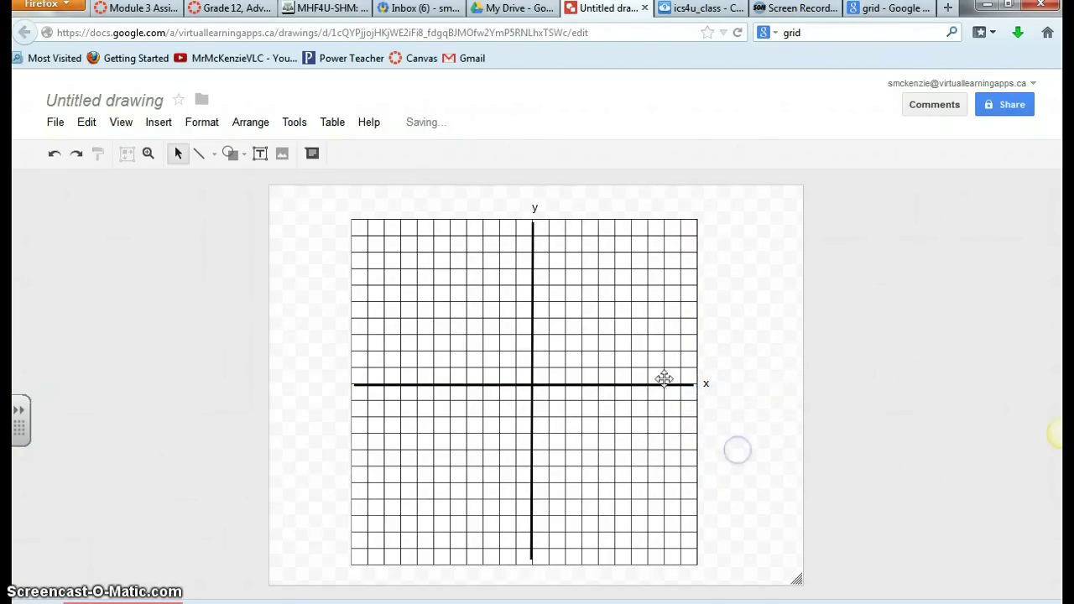
# Step: Rename the drawing to 'Graph Template'
pyautogui.click(150, 103)
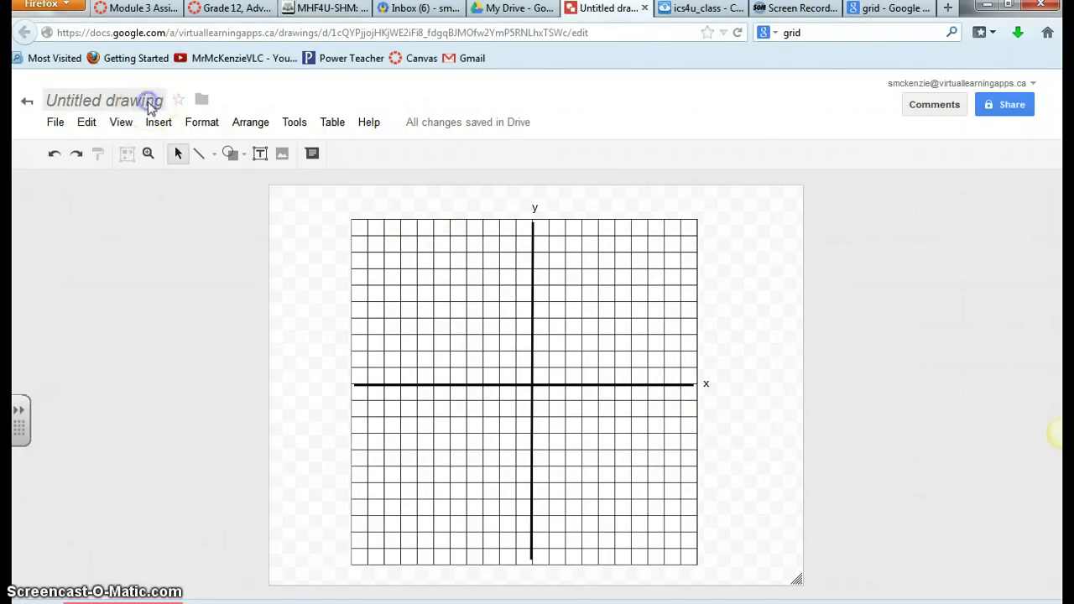
pyautogui.write('Gra')
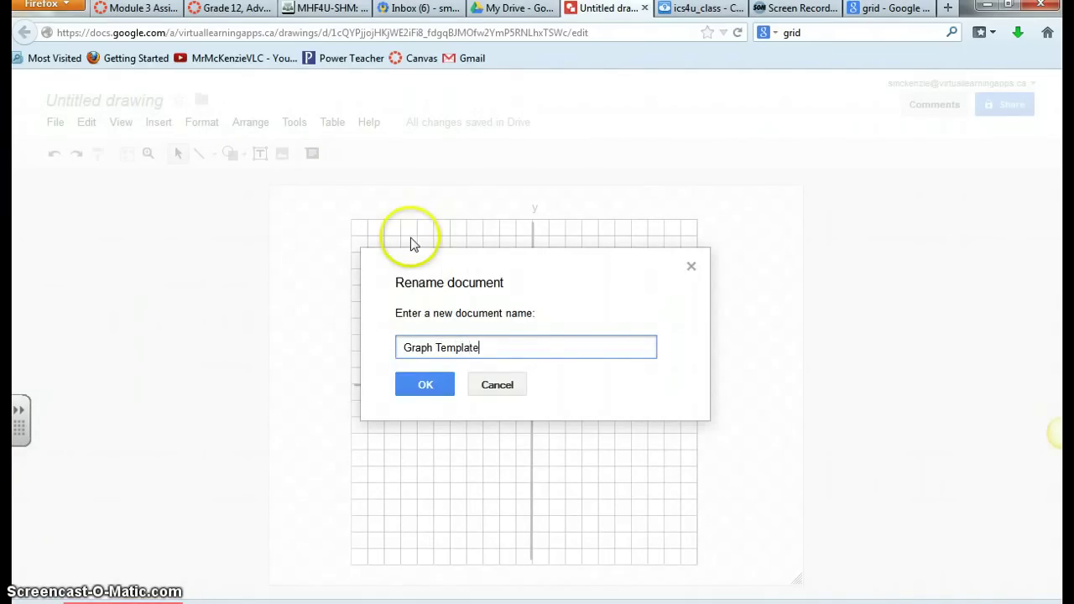
pyautogui.write('ph Template')
pyautogui.press('Return')
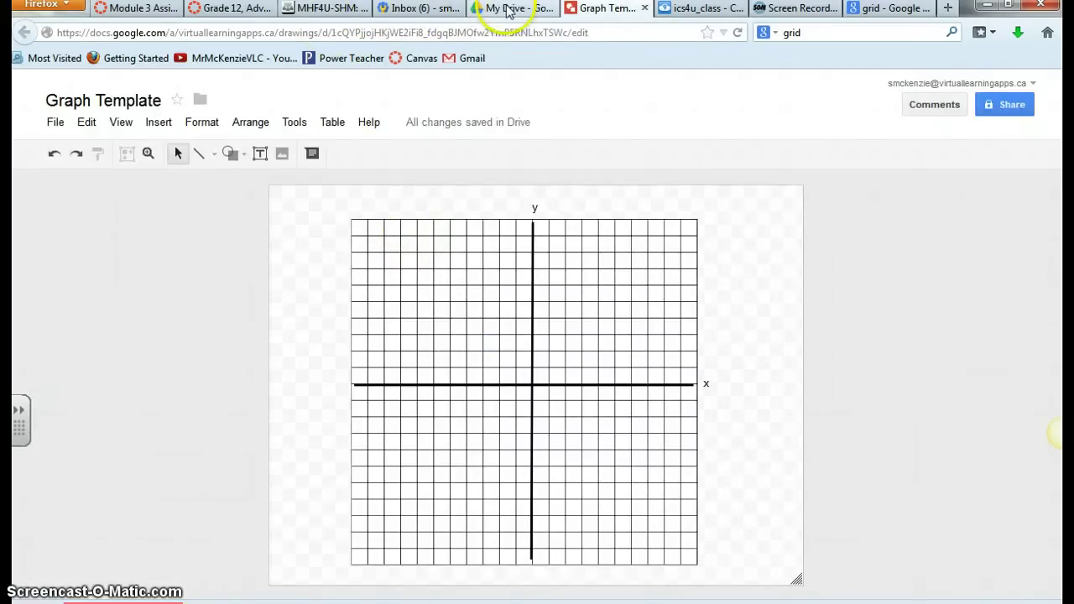
pyautogui.click(508, 12)
pyautogui.moveTo(1055, 347); pyautogui.dragTo(1041, 463)
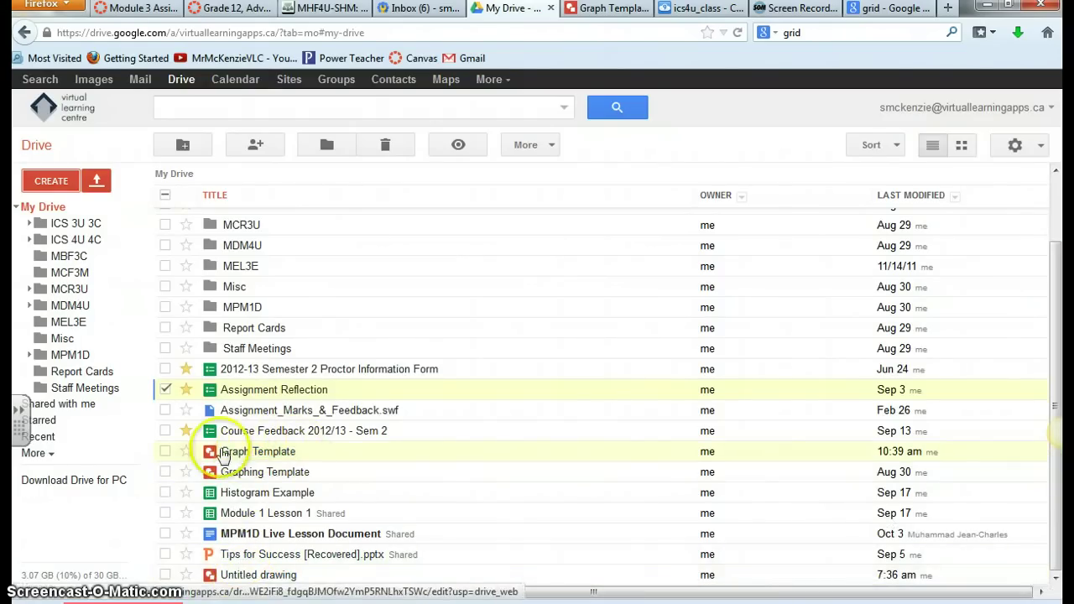
pyautogui.click(608, 14)
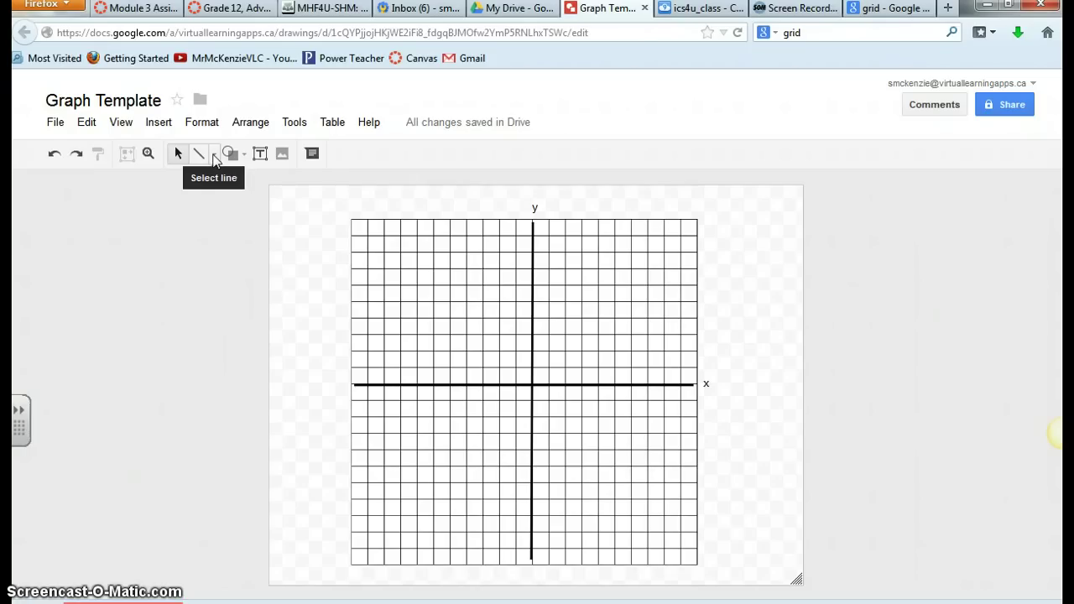
# Step: Add -10 and 10 scale labels in a long text box beneath the x-axis
pyautogui.click(259, 152)
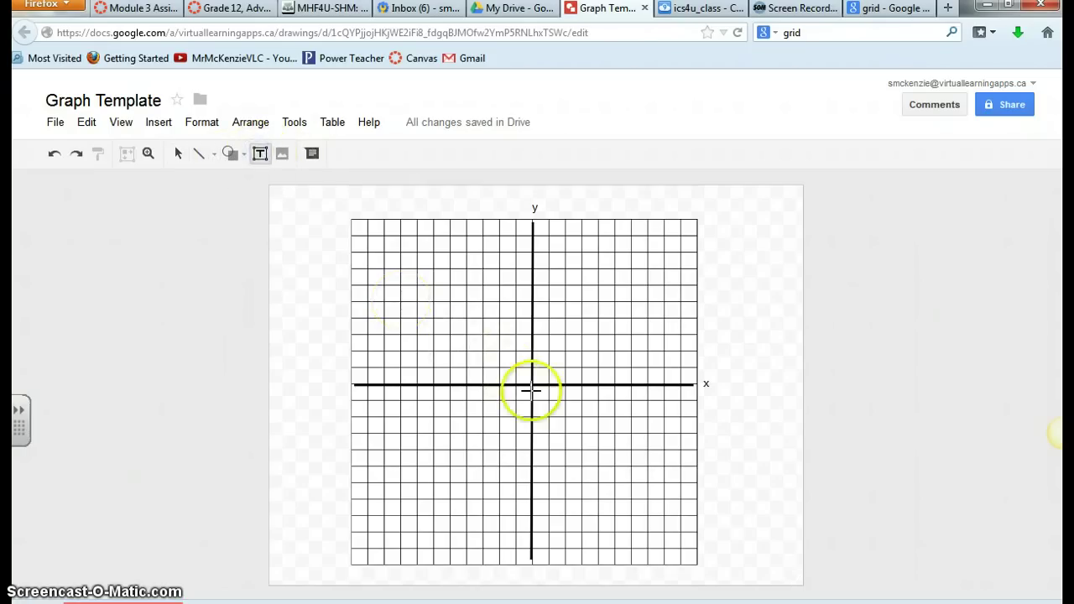
pyautogui.moveTo(344, 393); pyautogui.dragTo(701, 409)
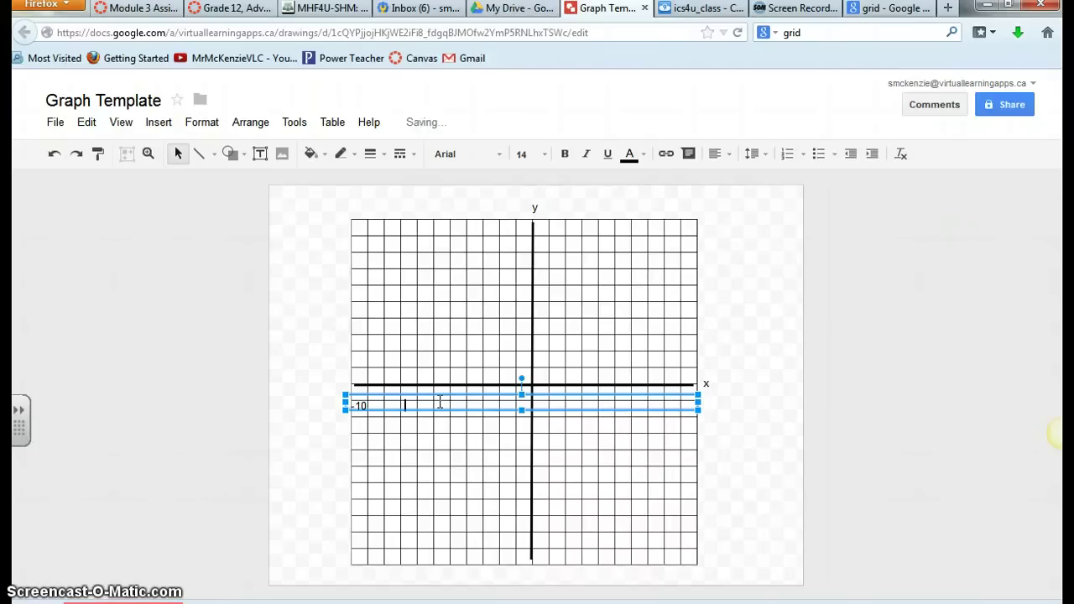
pyautogui.click(677, 407)
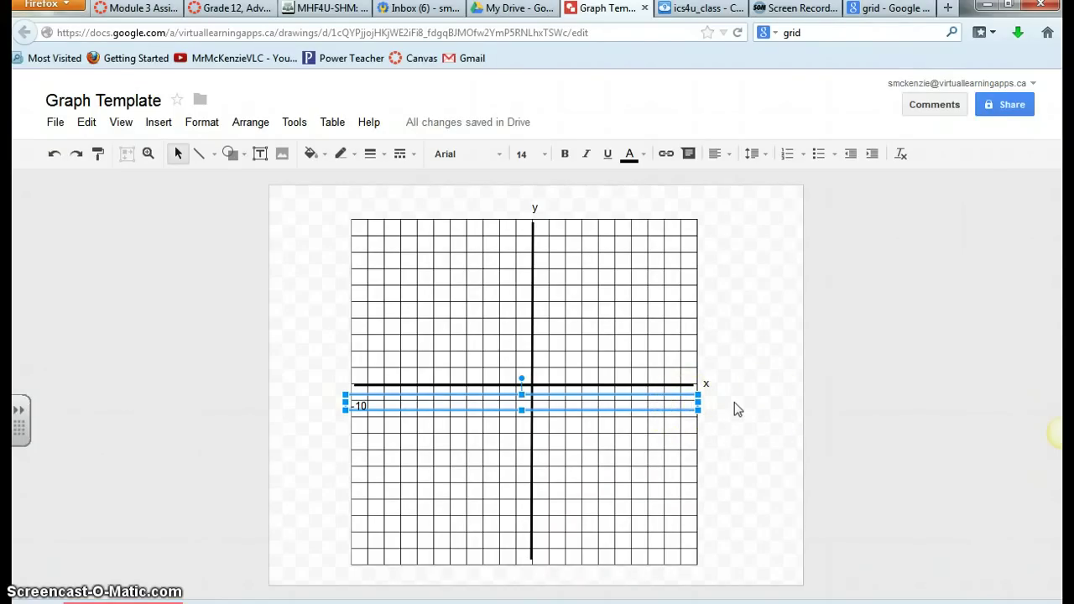
pyautogui.write('10')
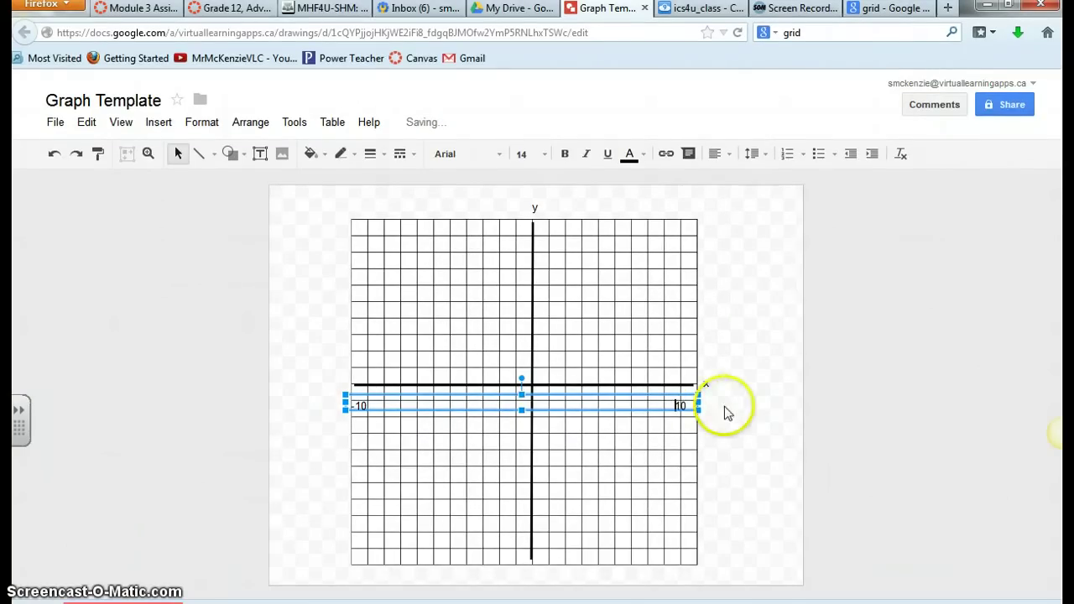
pyautogui.click(747, 434)
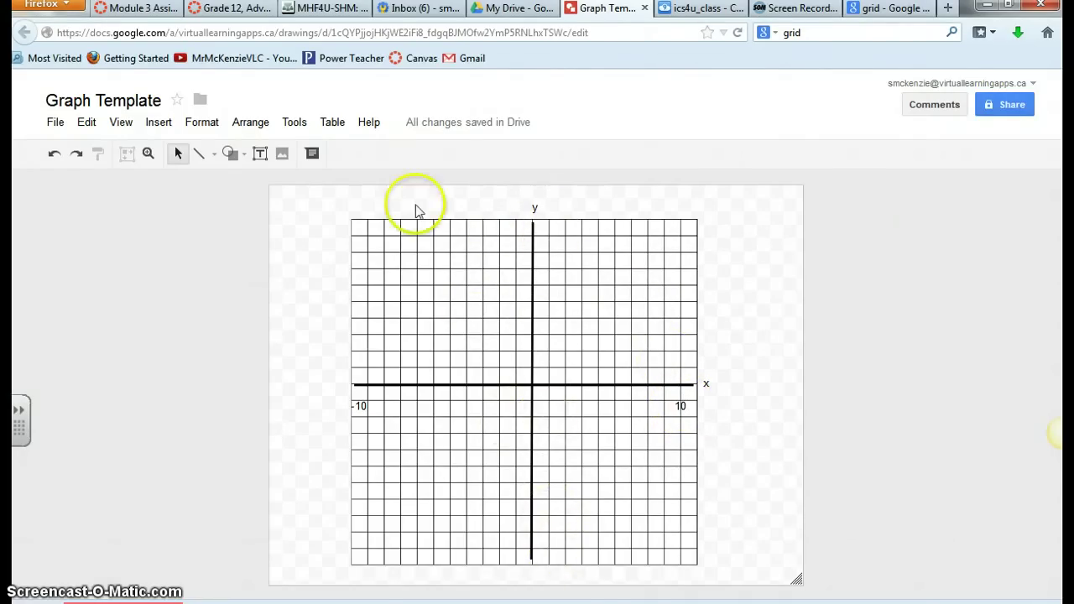
# Step: Scribble a tiny point mark in the grid's upper-right quadrant
pyautogui.click(215, 153)
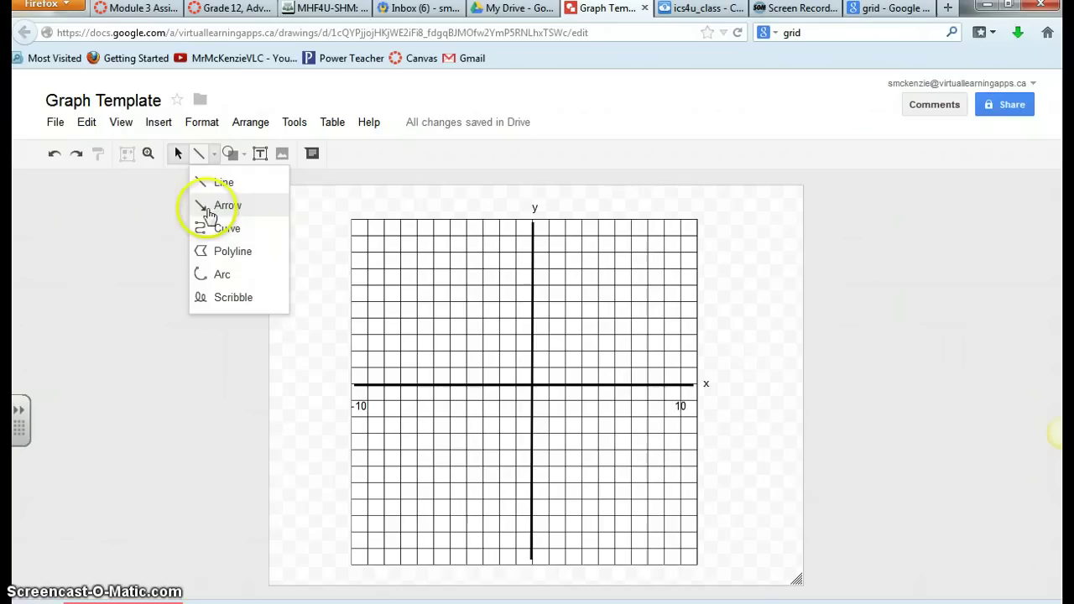
pyautogui.click(240, 297)
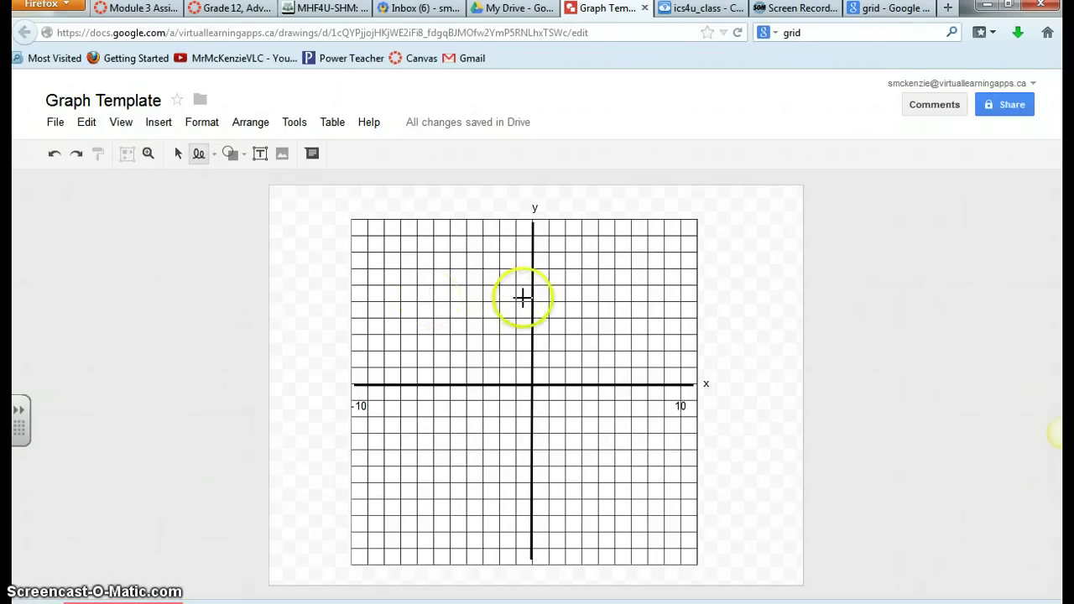
pyautogui.click(584, 269)
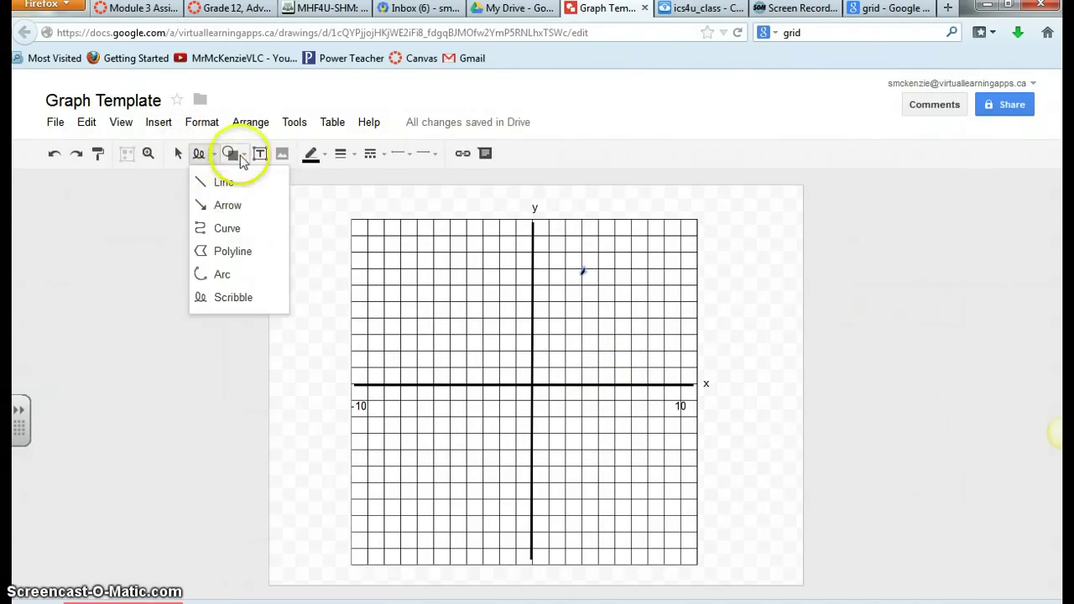
# Step: Draw a tiny oval point in the grid's upper-left quadrant near the y-axis
pyautogui.click(245, 157)
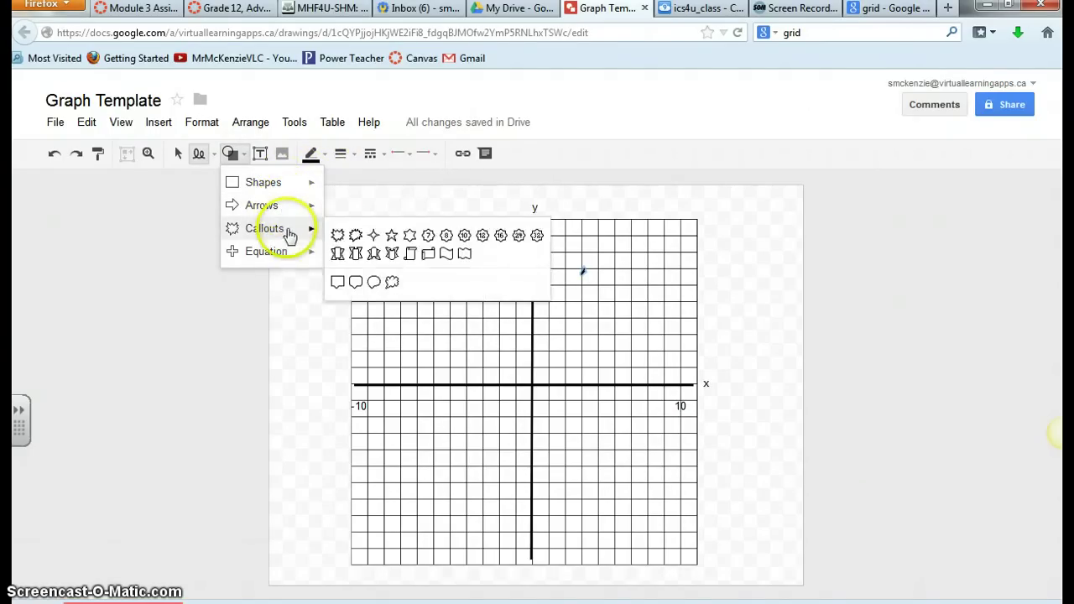
pyautogui.moveTo(294, 258)
pyautogui.moveTo(298, 193)
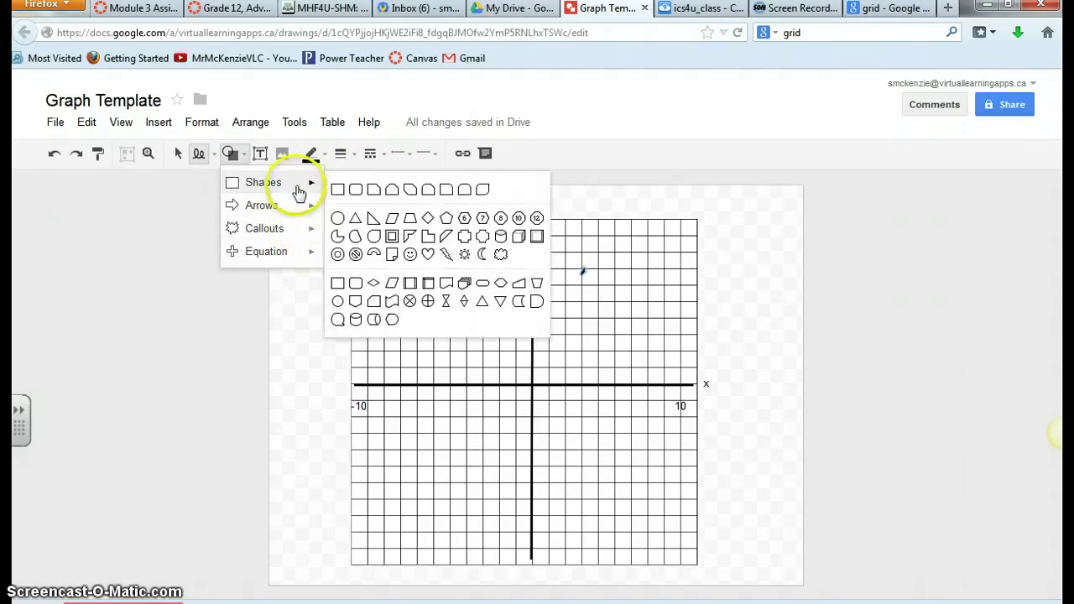
pyautogui.click(337, 216)
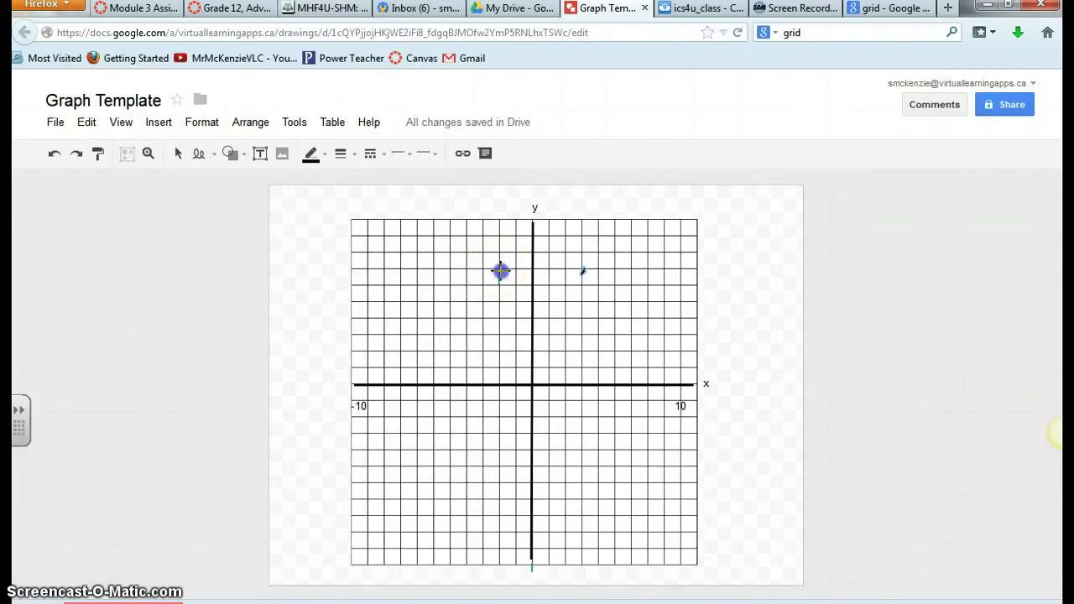
pyautogui.click(289, 275)
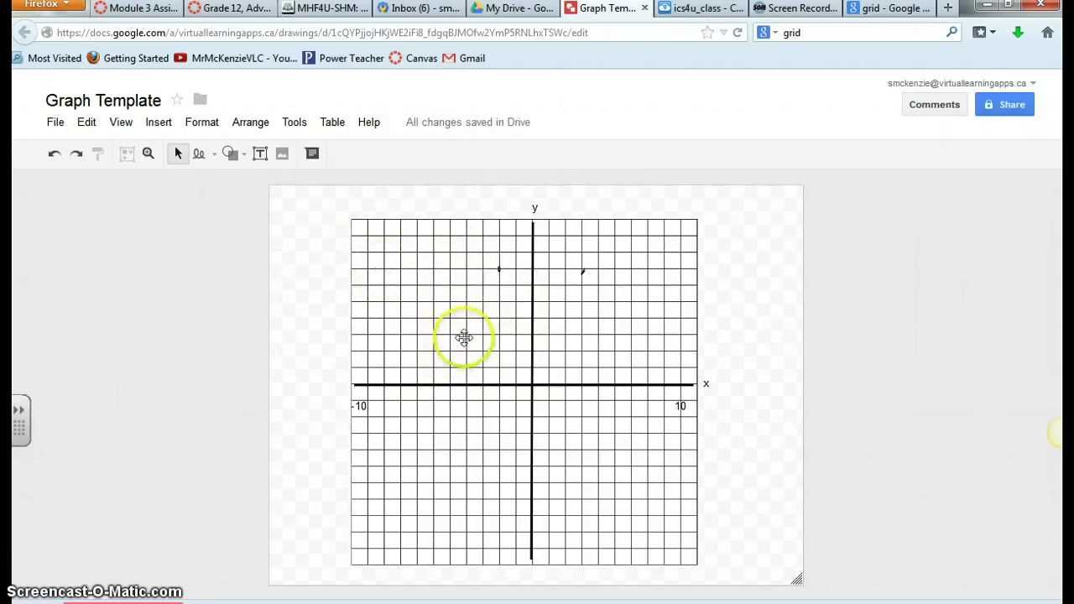
pyautogui.click(218, 156)
pyautogui.click(227, 275)
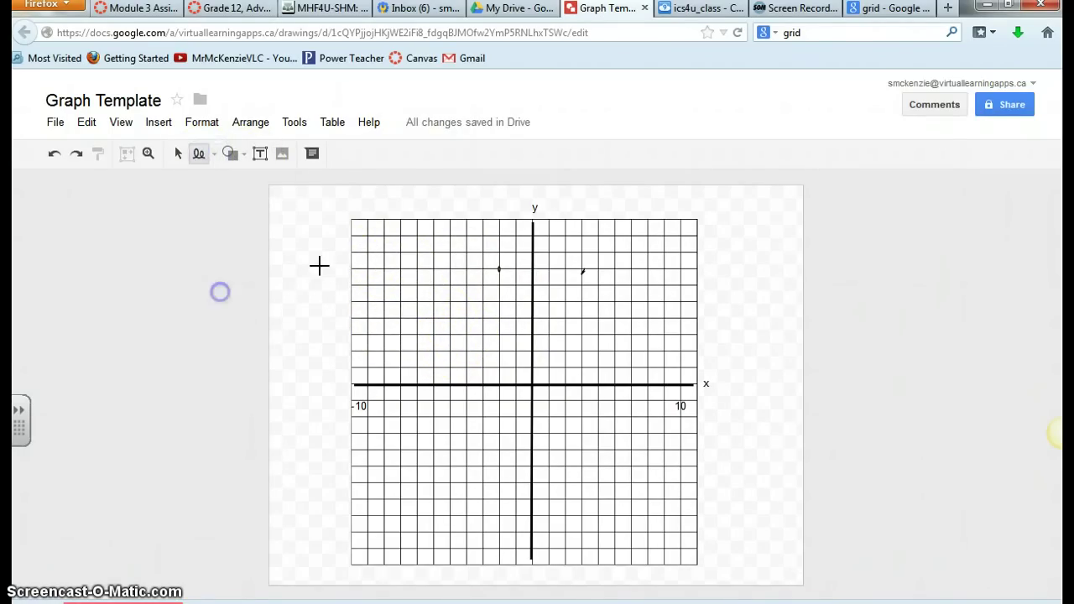